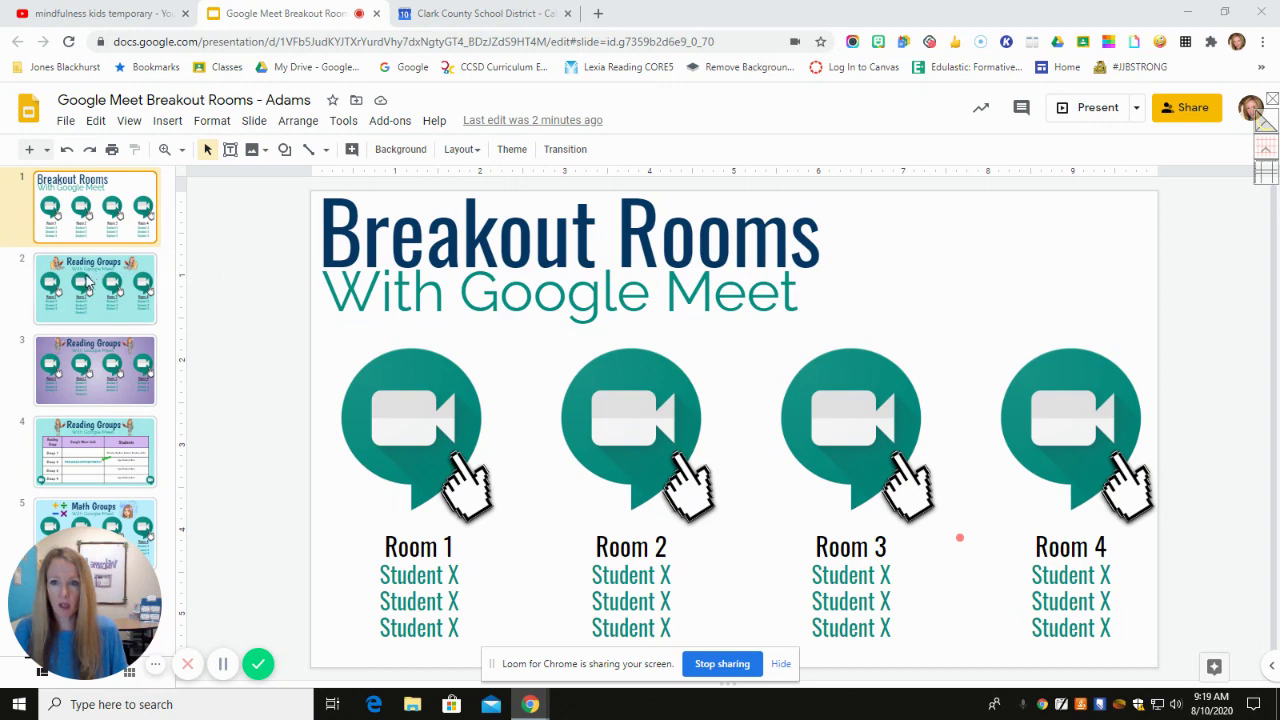
View slide 2's room icons, then slide 4's Reading Groups table with Group 3's empty link cell
{"action": "left_click", "coordinate": [134, 318]}
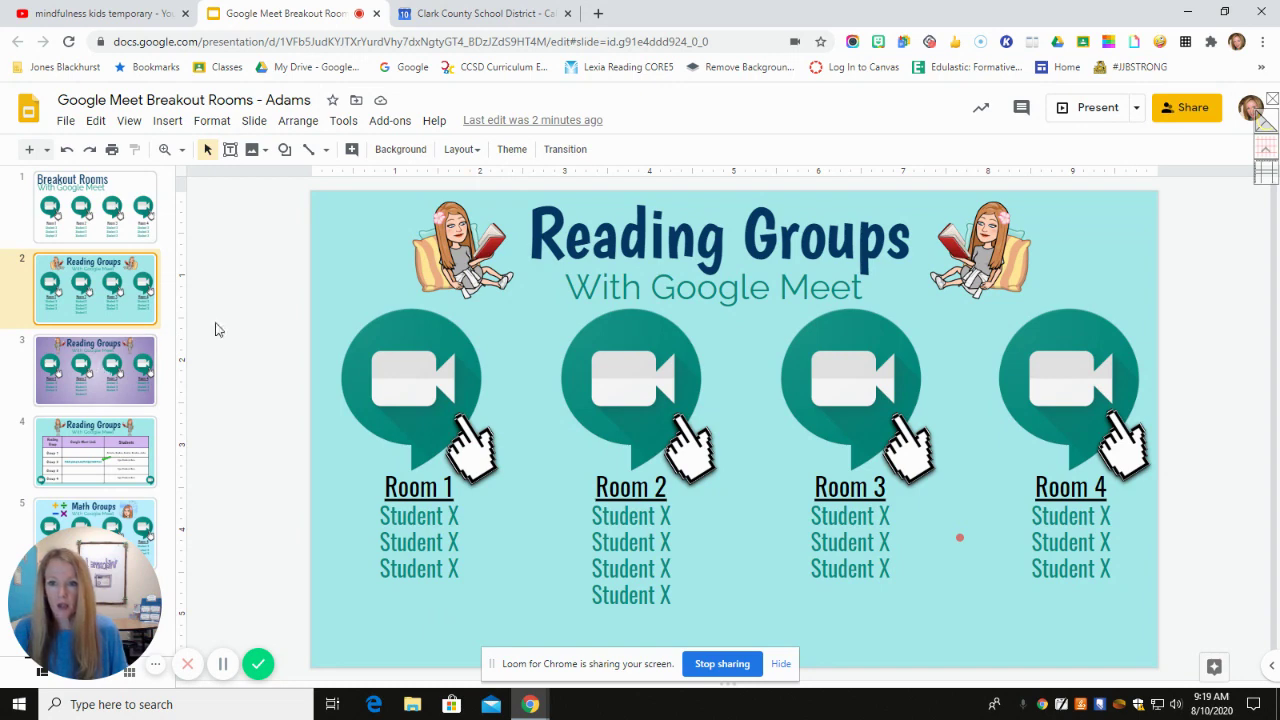
{"action": "left_click", "coordinate": [120, 454]}
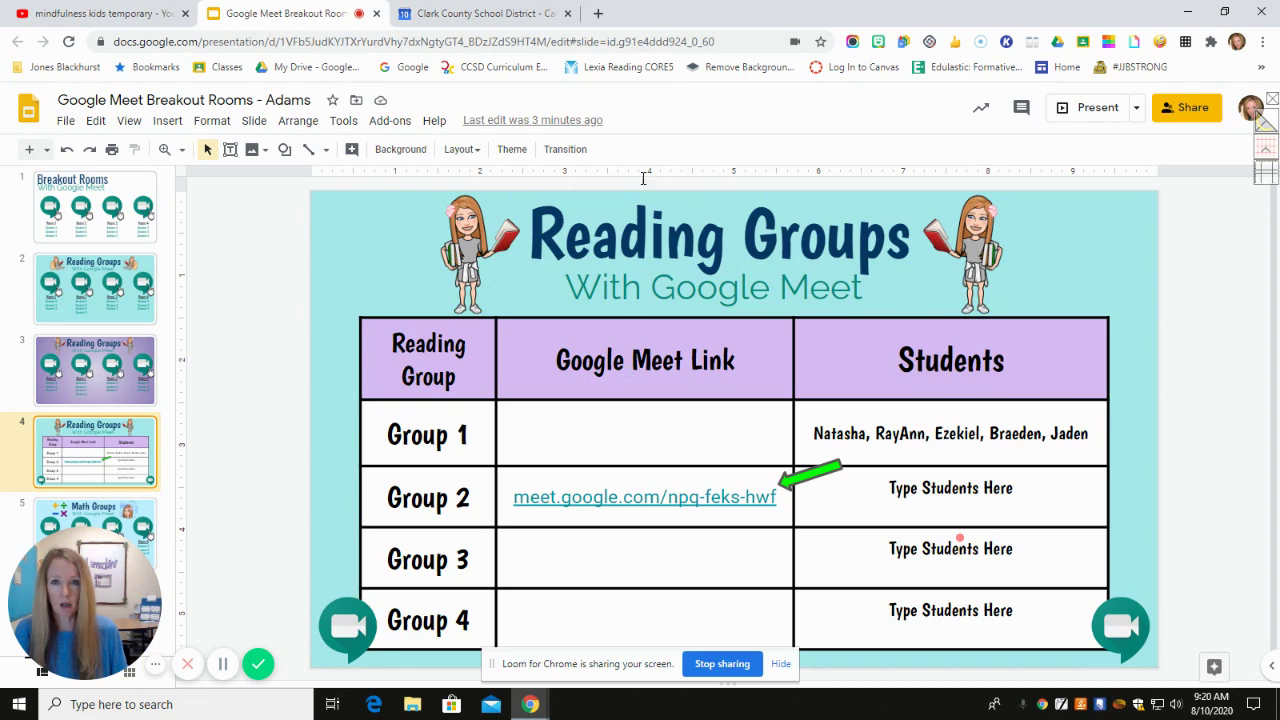
In Google Calendar, start a new event titled 'Group 3'
{"action": "left_click", "coordinate": [480, 13]}
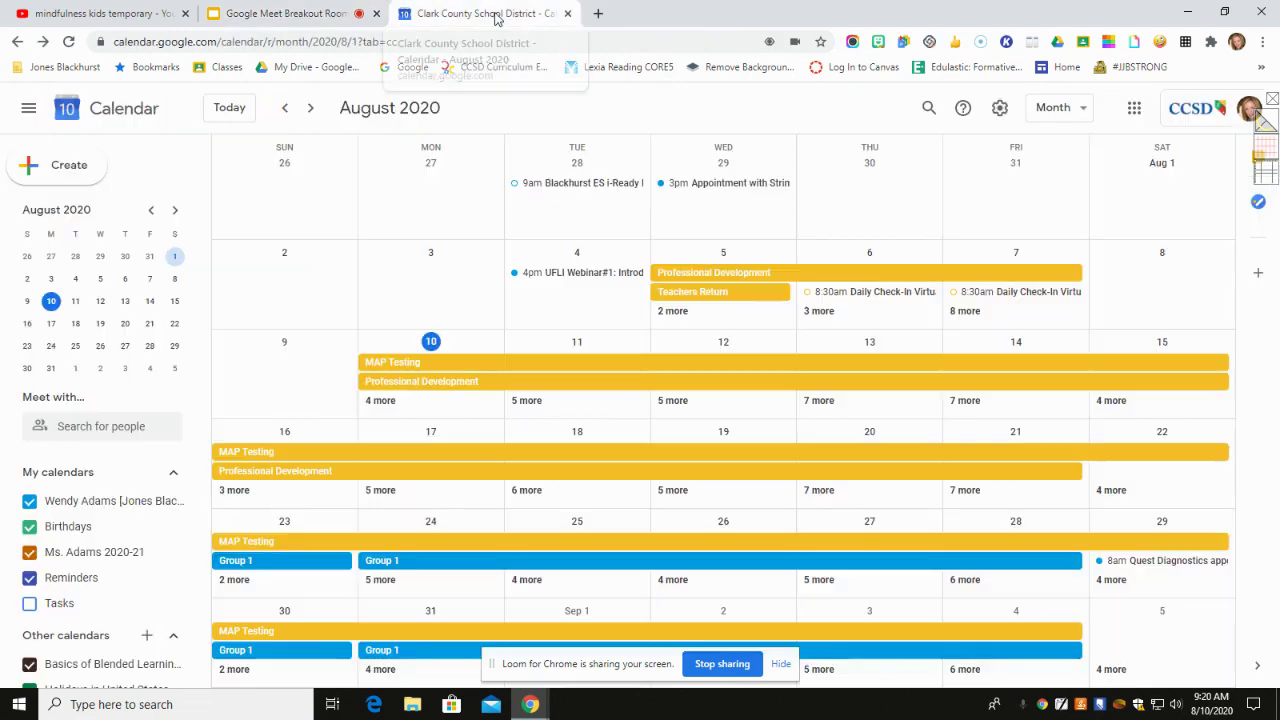
{"action": "left_click", "coordinate": [1135, 112]}
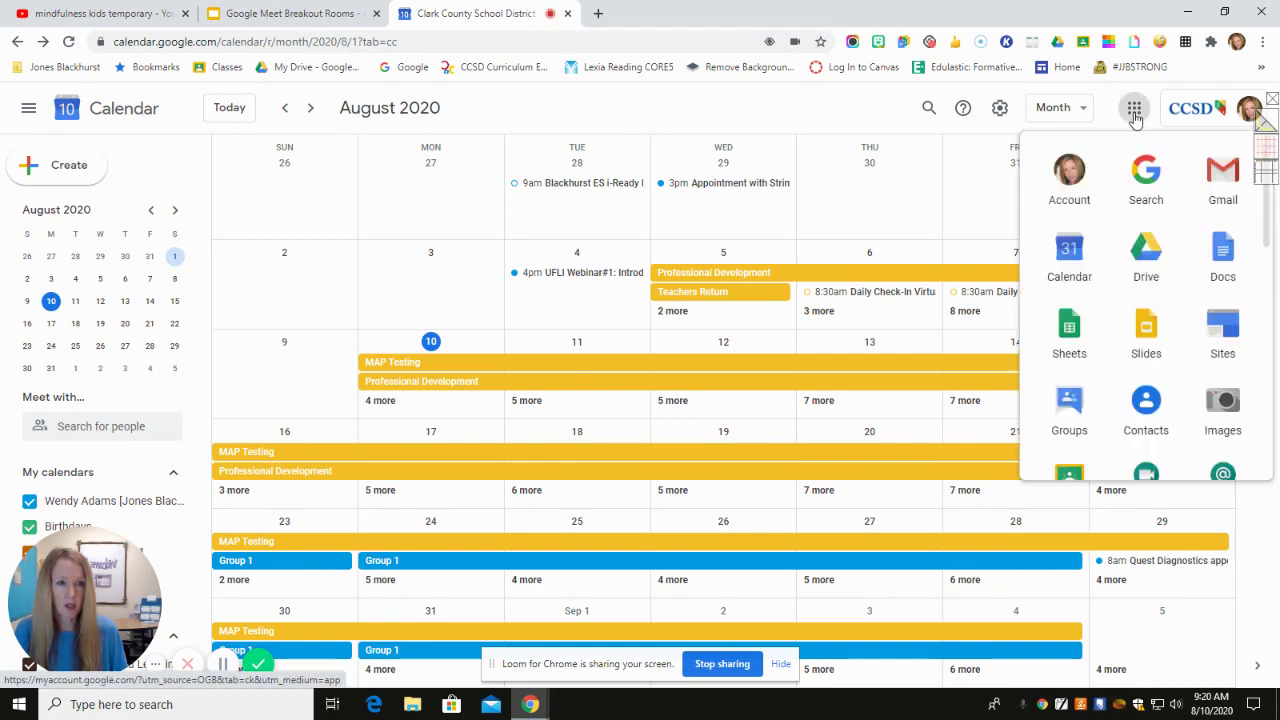
{"action": "left_click", "coordinate": [1072, 258]}
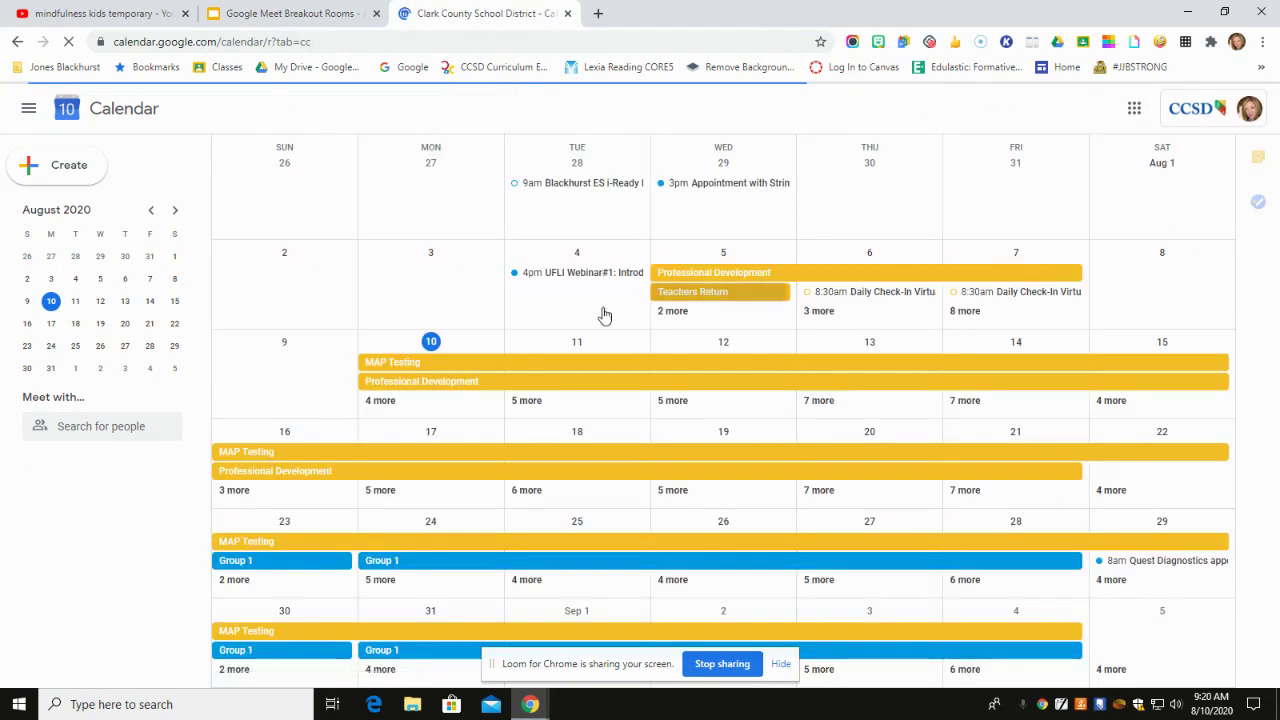
{"action": "left_click", "coordinate": [55, 170]}
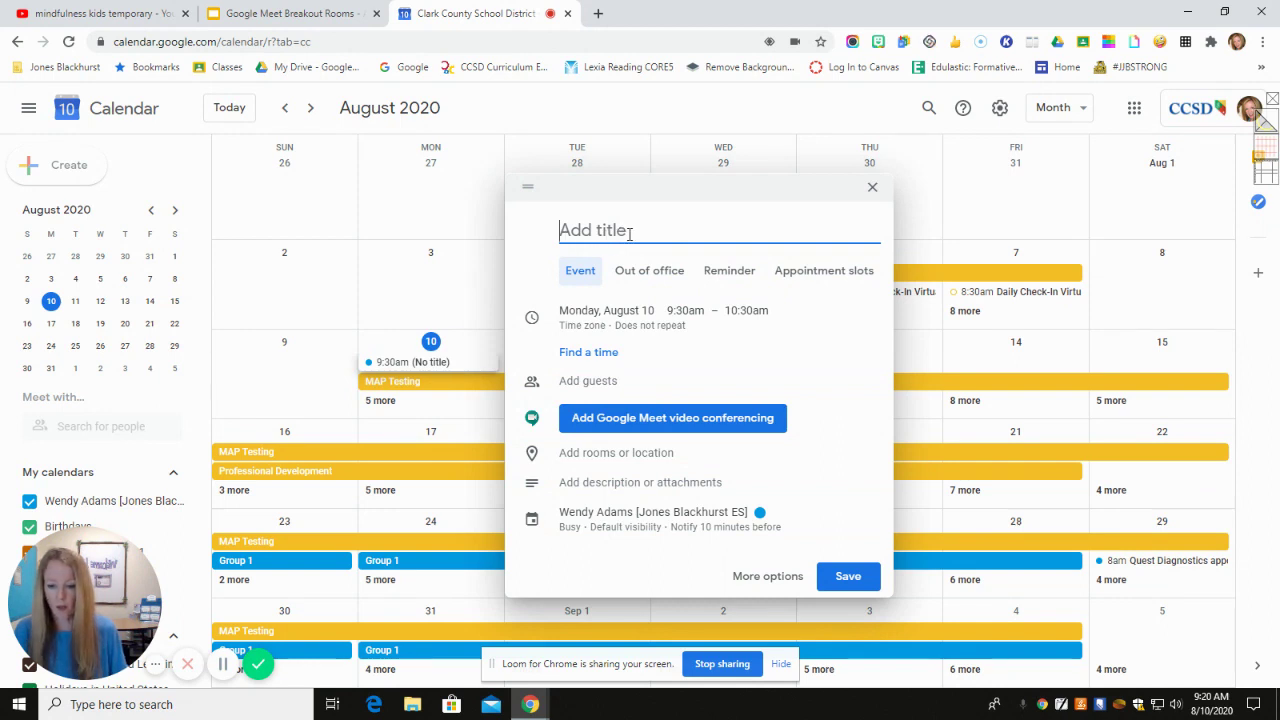
{"action": "type", "text": "Group "}
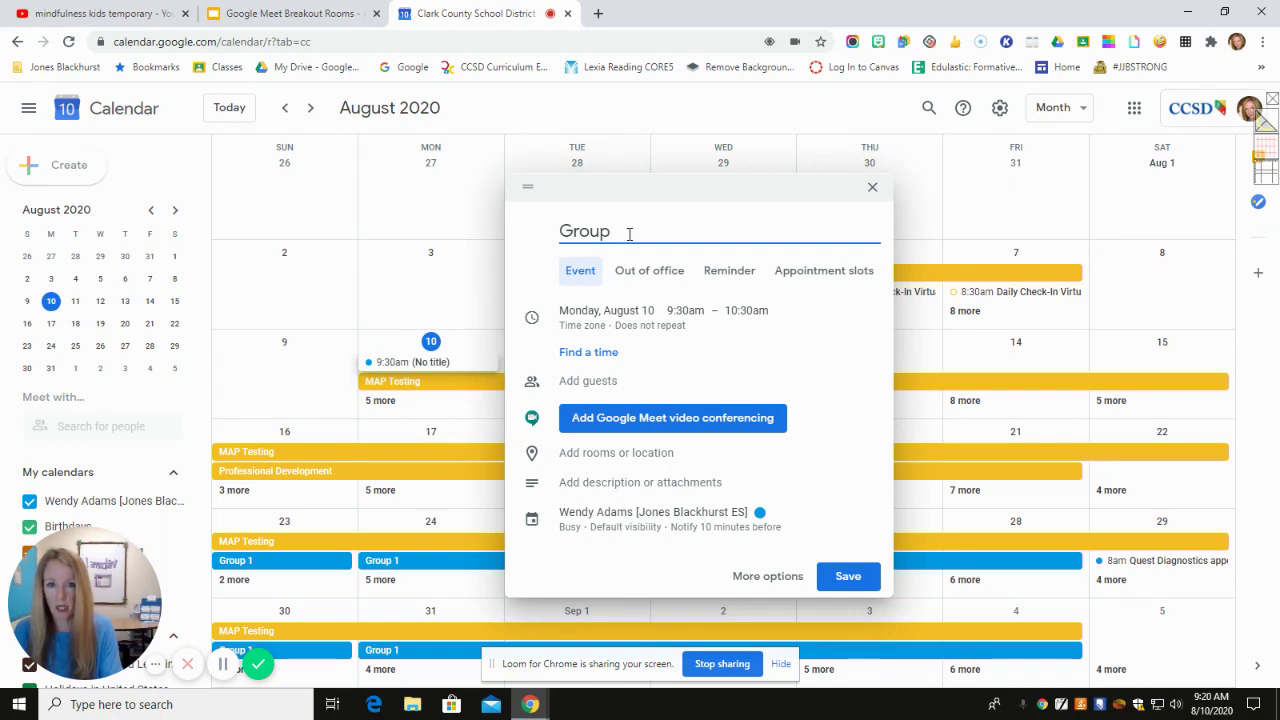
{"action": "type", "text": "3"}
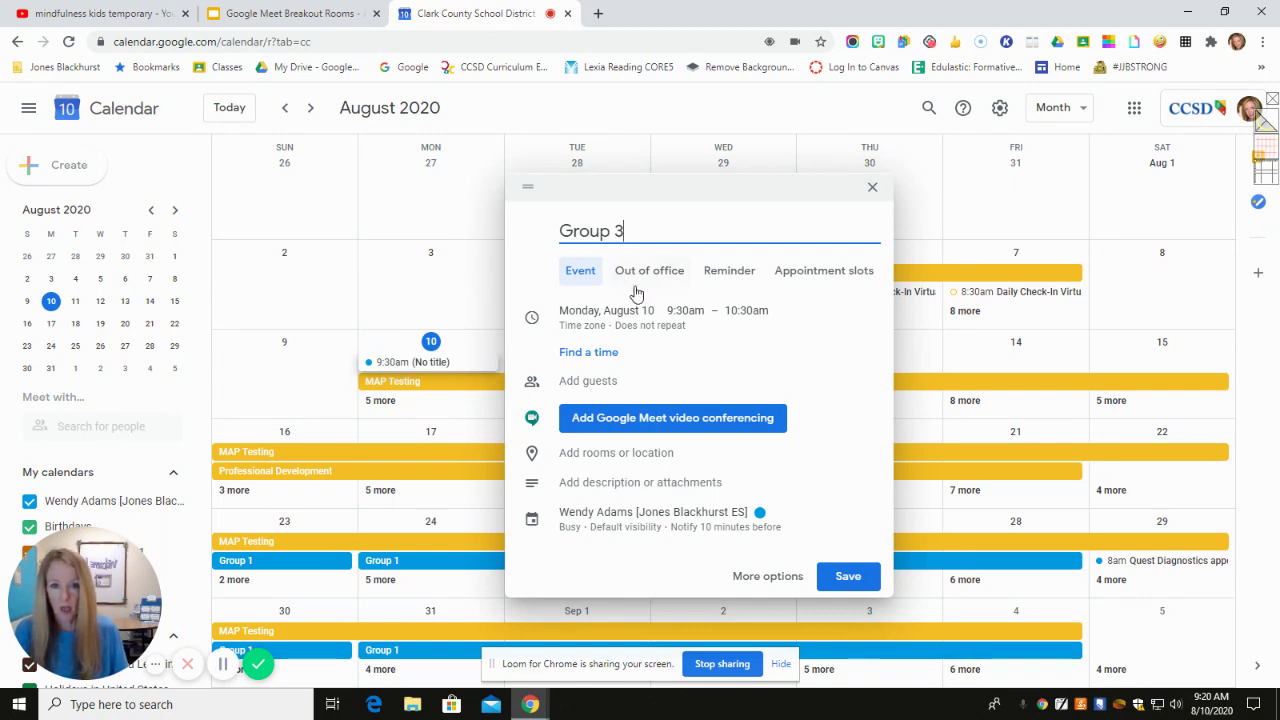
Add Google Meet conferencing to the Group 3 event and copy its meeting link
{"action": "left_click", "coordinate": [620, 424]}
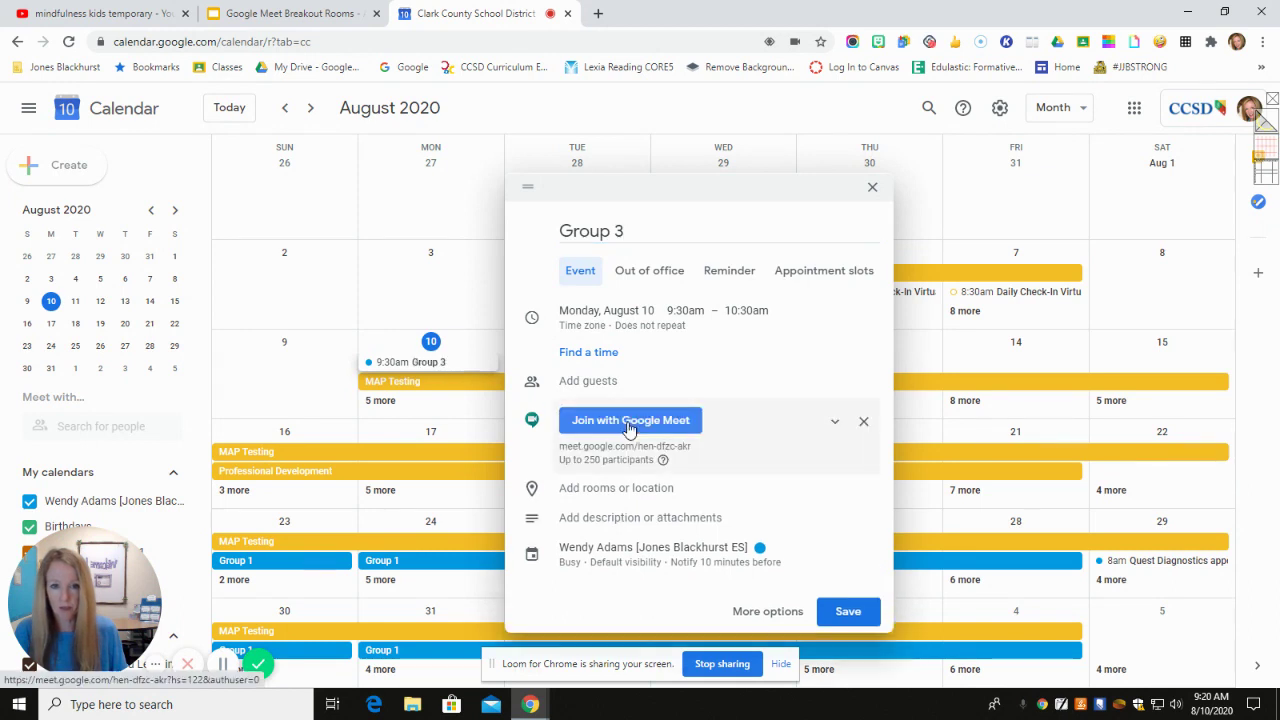
{"action": "left_click", "coordinate": [835, 422]}
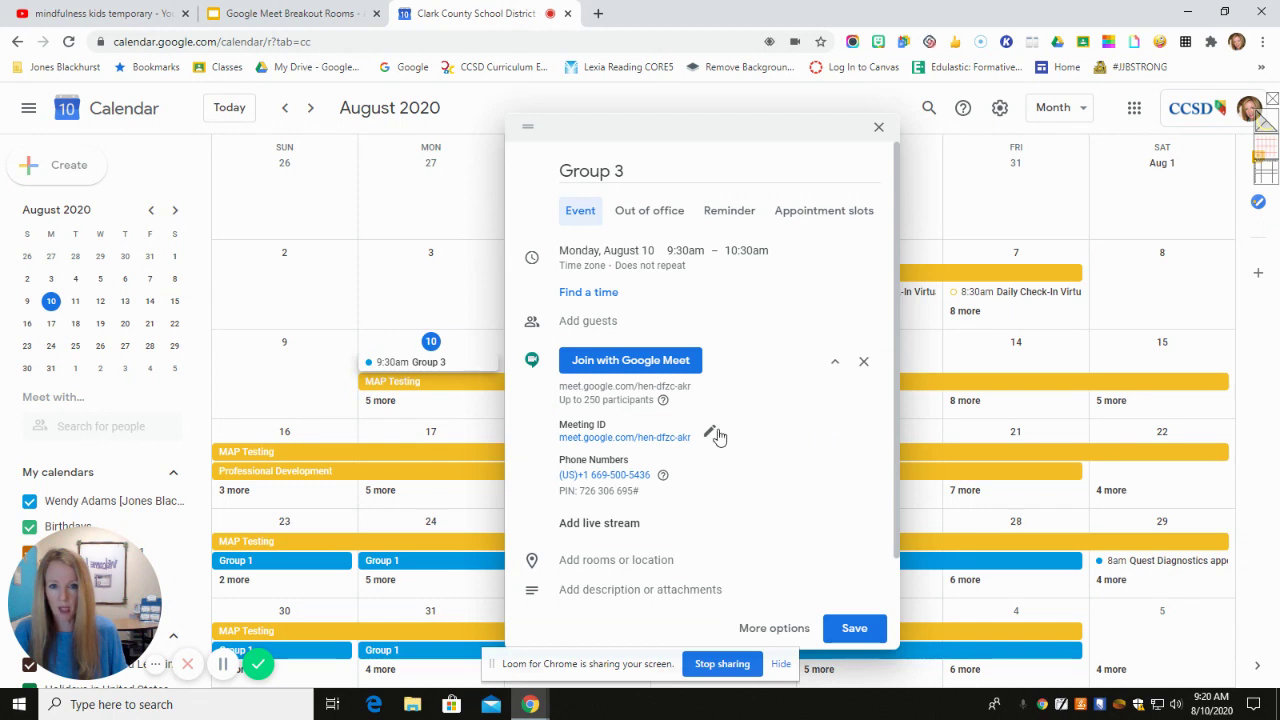
{"action": "right_click", "coordinate": [601, 443]}
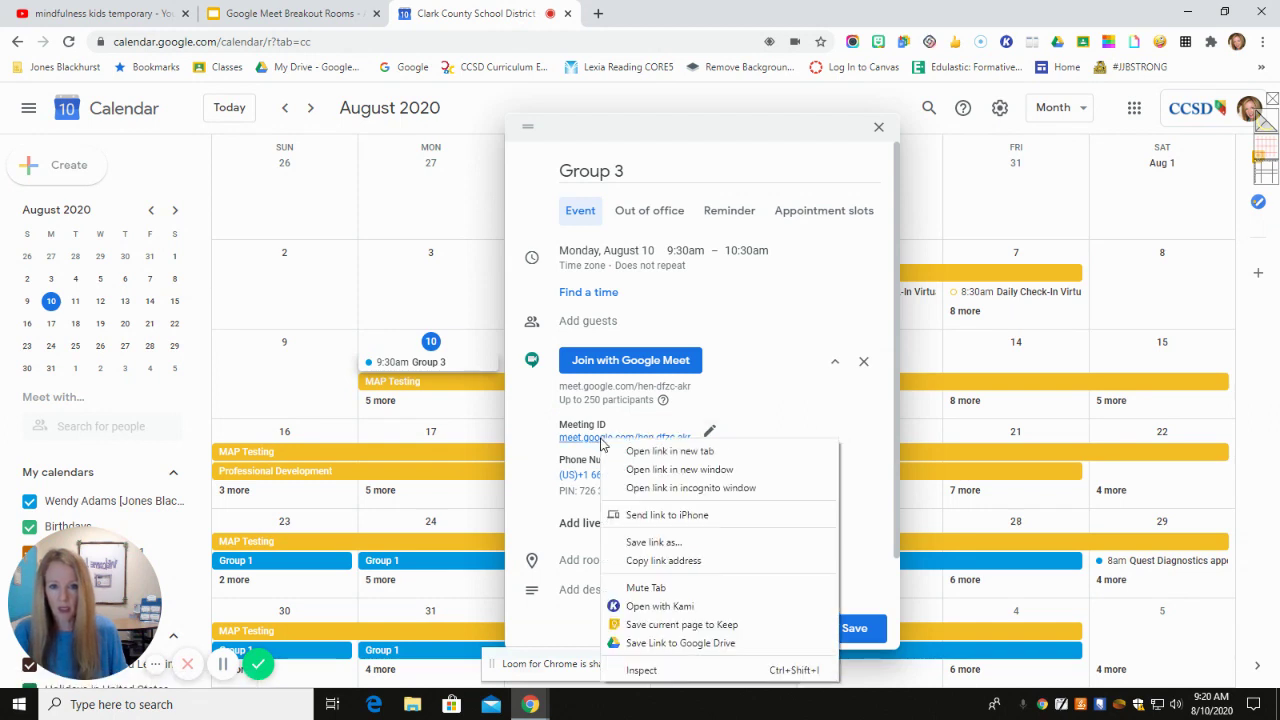
{"action": "left_click", "coordinate": [652, 562]}
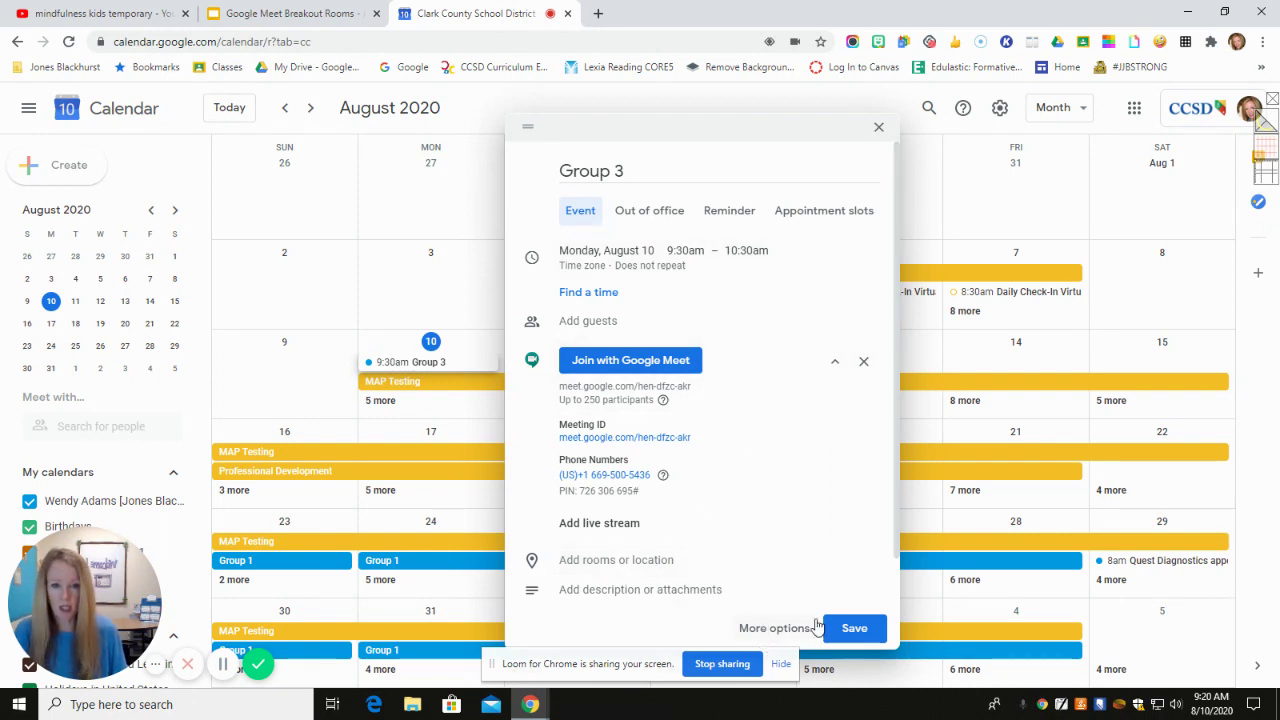
In the full event editor, make Group 3 an all-day event repeating every weekday
{"action": "left_click", "coordinate": [776, 630]}
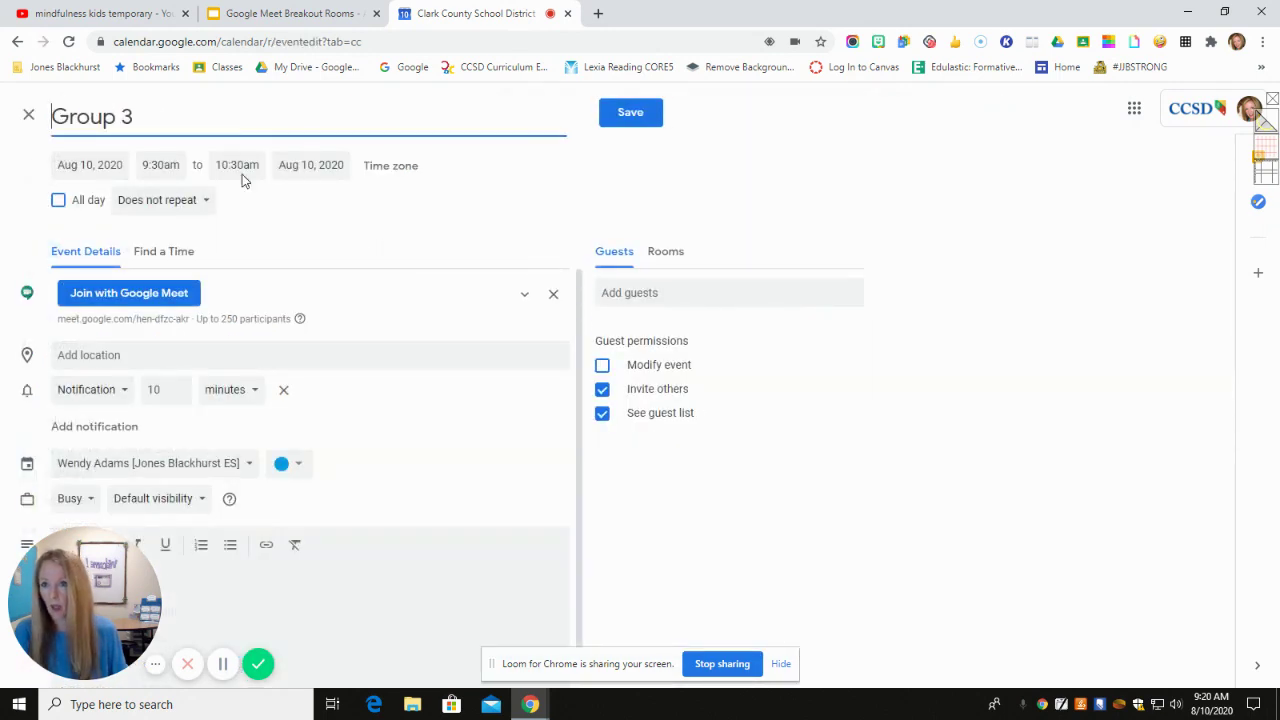
{"action": "left_click", "coordinate": [58, 201]}
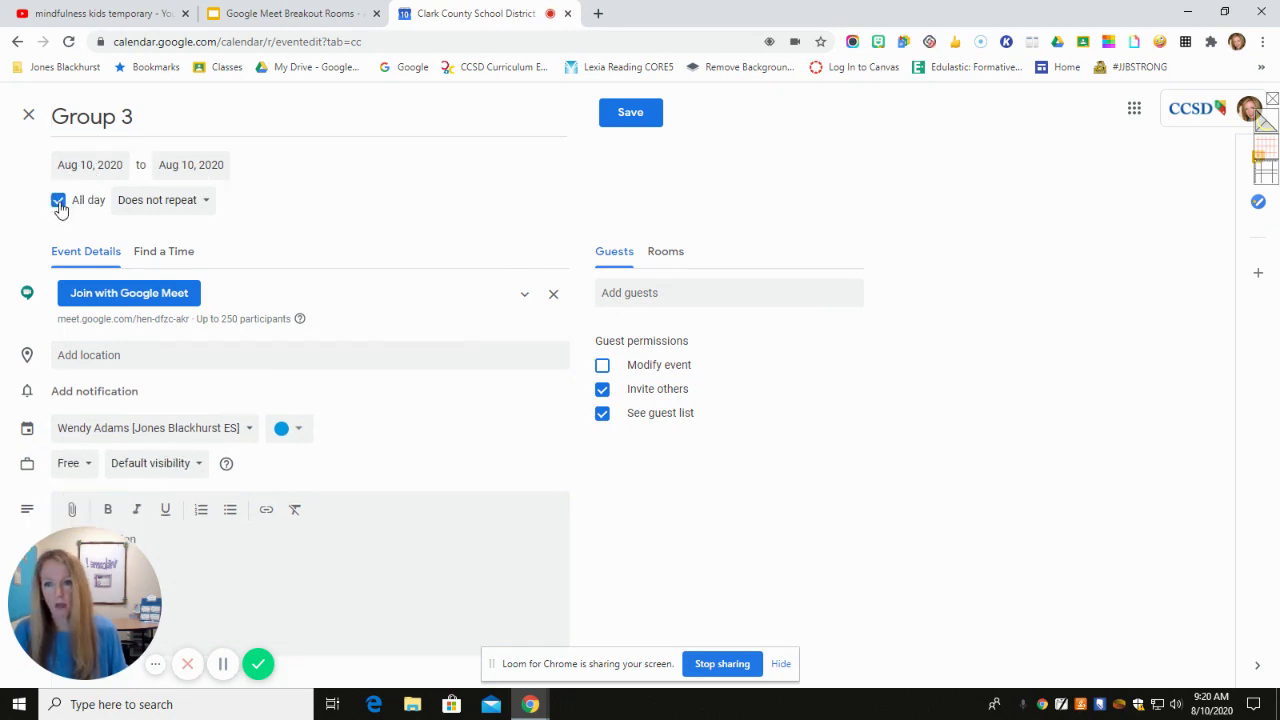
{"action": "left_click", "coordinate": [201, 205]}
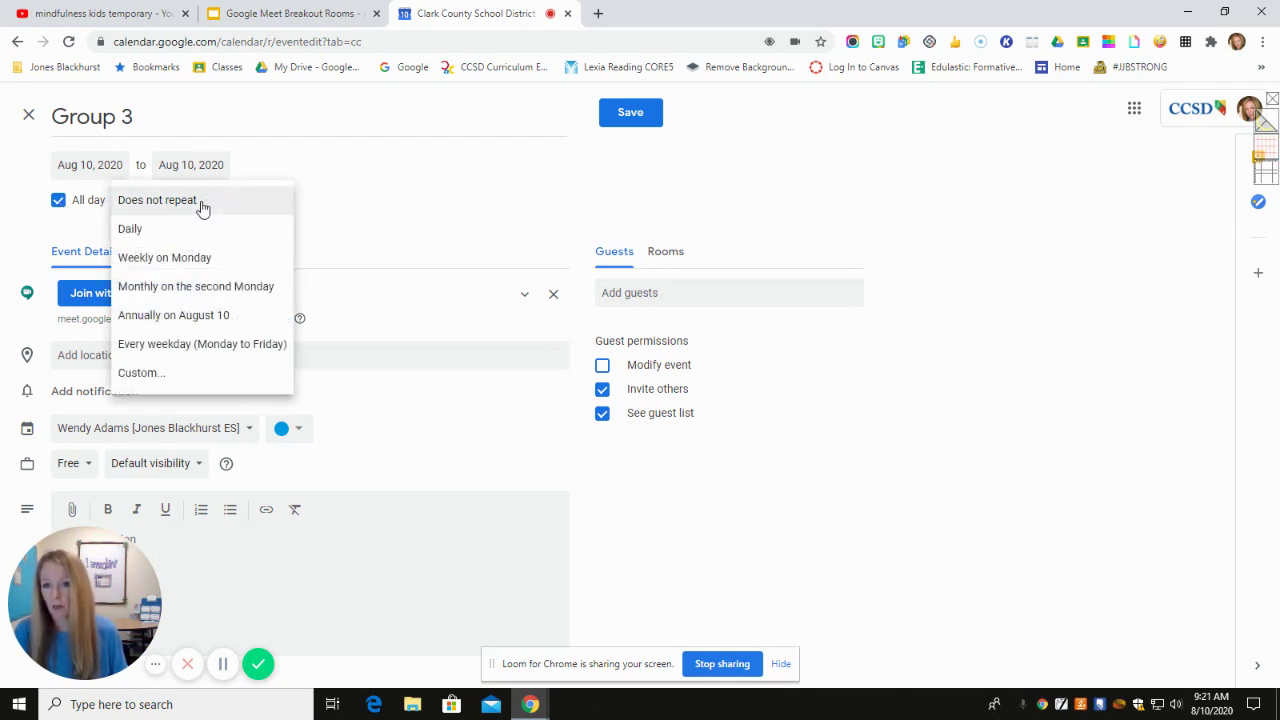
{"action": "left_click", "coordinate": [201, 345]}
Set the Group 3 event to run August 10–14, 2020, and save it
{"action": "left_click", "coordinate": [103, 168]}
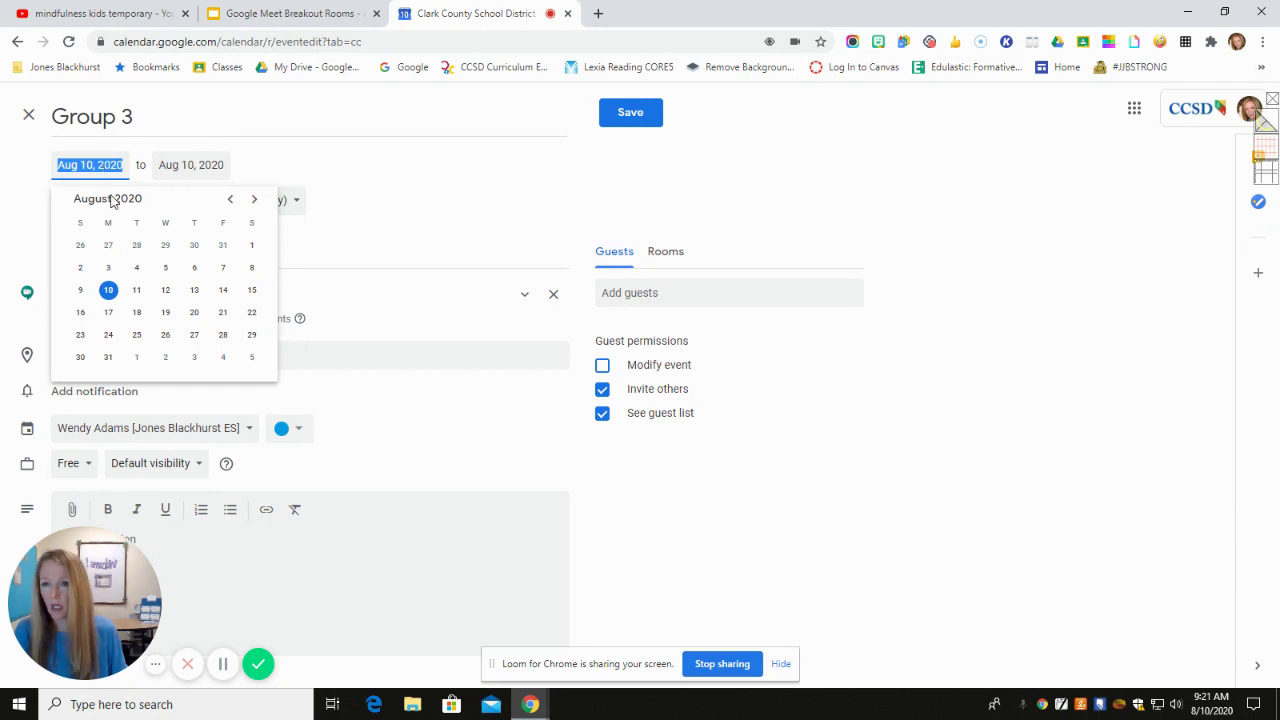
{"action": "left_click", "coordinate": [109, 336]}
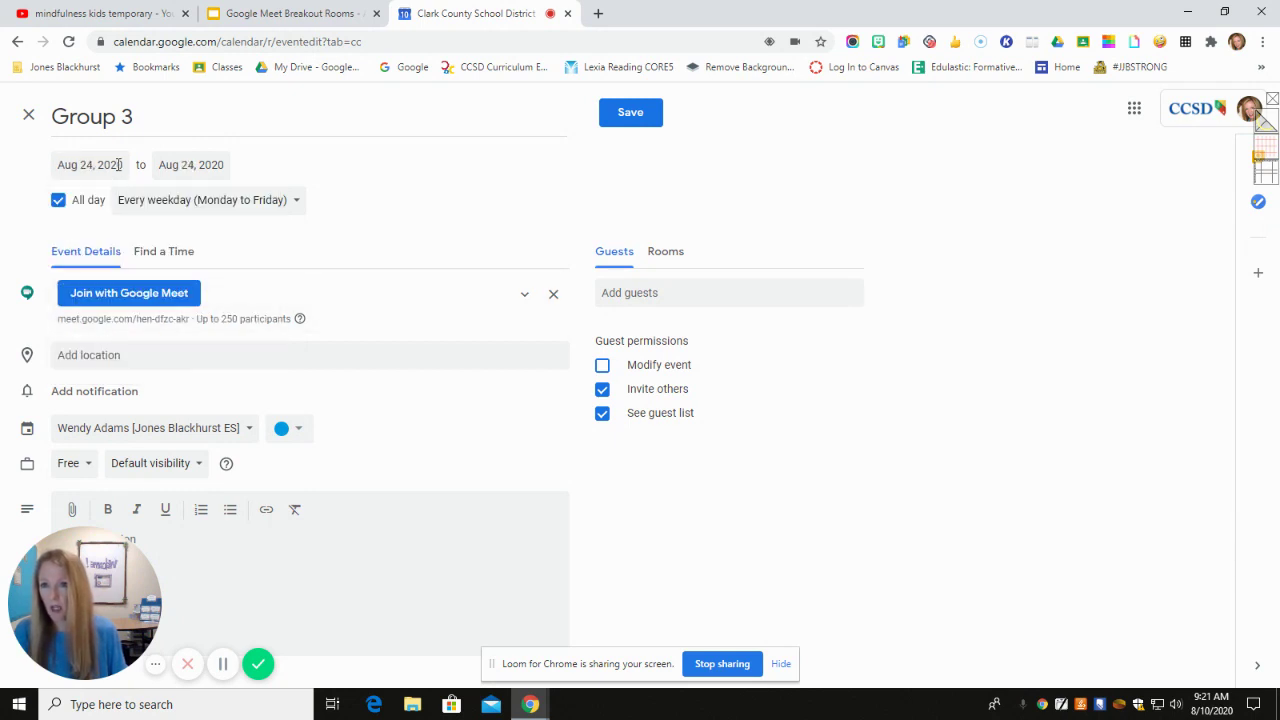
{"action": "left_click", "coordinate": [205, 171]}
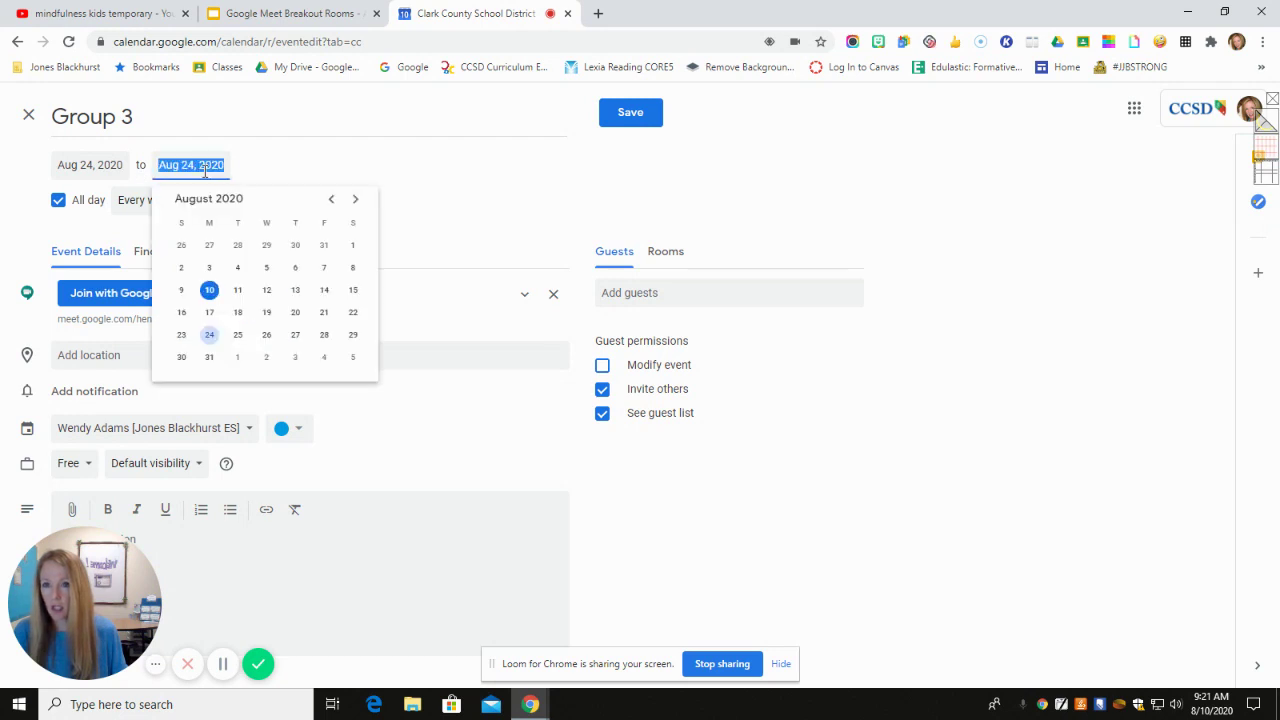
{"action": "left_click", "coordinate": [355, 201]}
{"action": "left_click", "coordinate": [355, 201]}
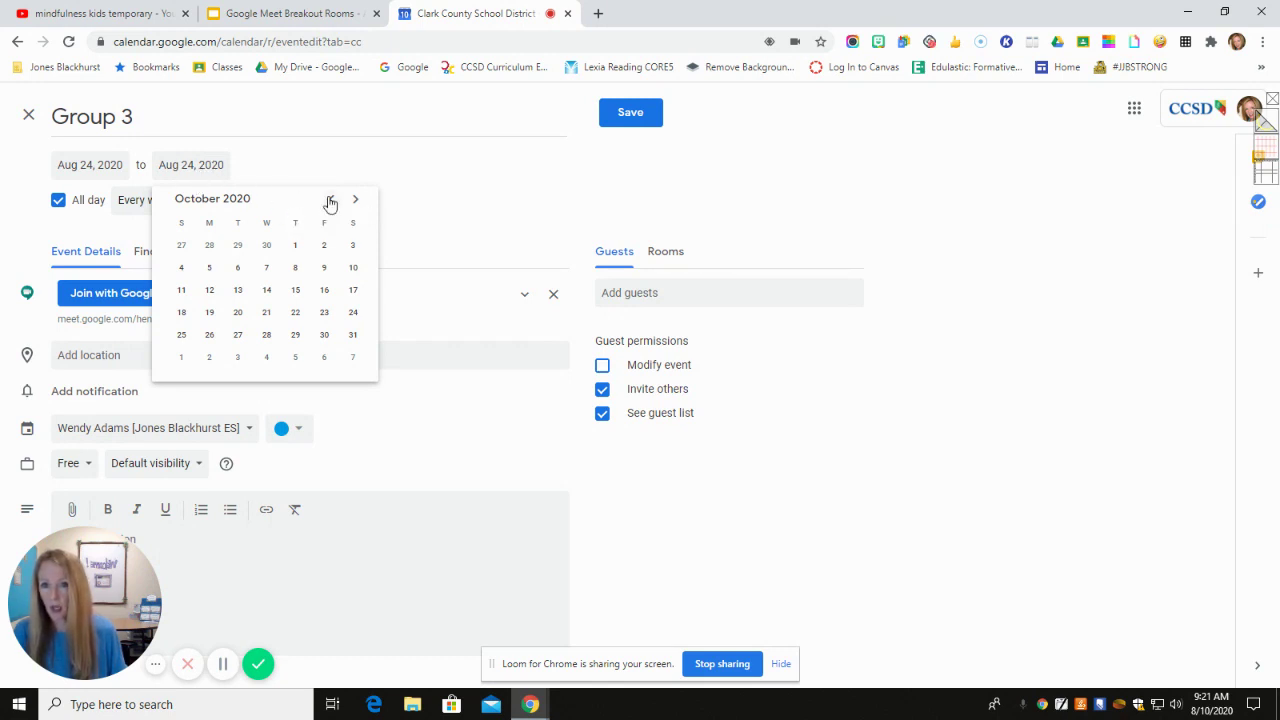
{"action": "left_click", "coordinate": [331, 200]}
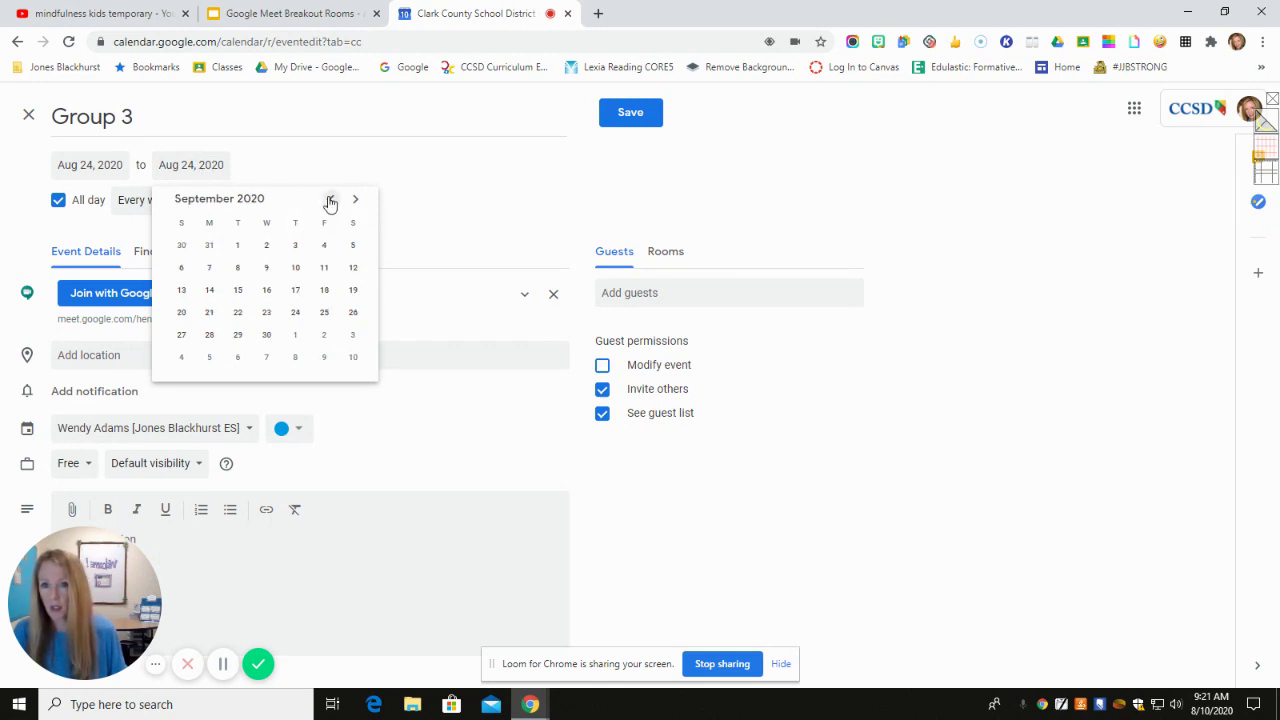
{"action": "left_click", "coordinate": [103, 163]}
{"action": "left_click", "coordinate": [108, 290]}
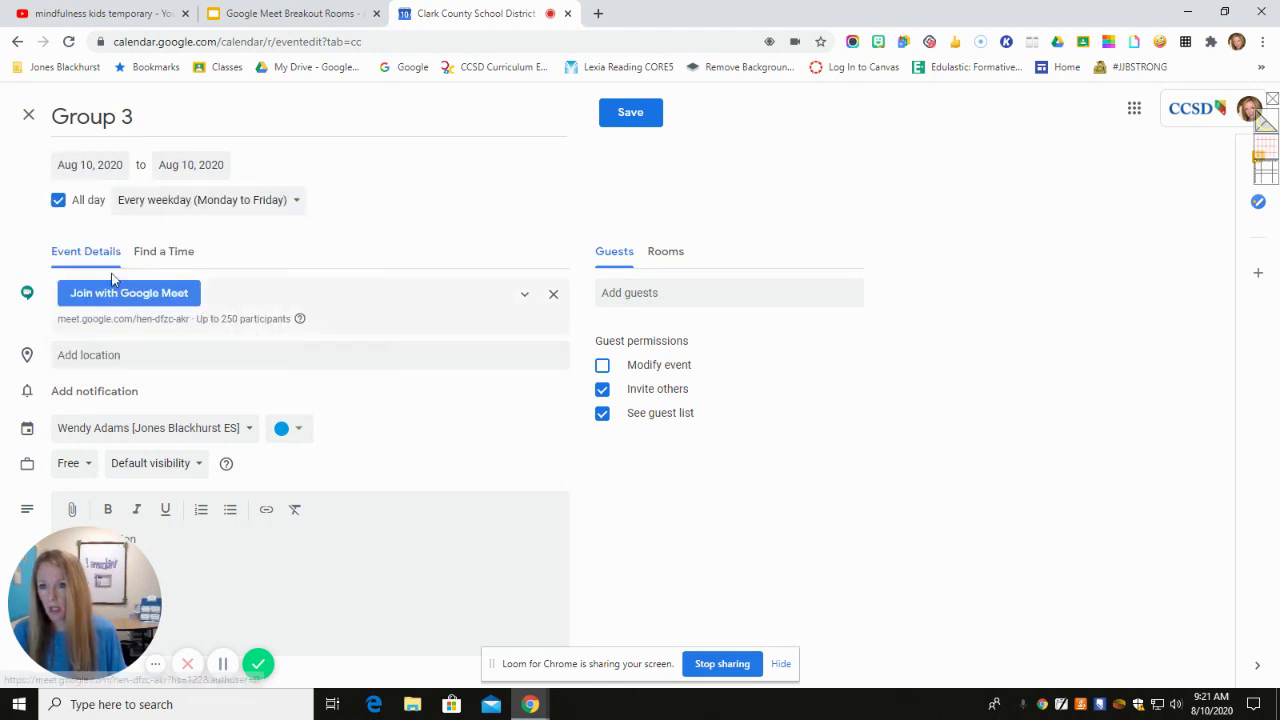
{"action": "left_click", "coordinate": [213, 163]}
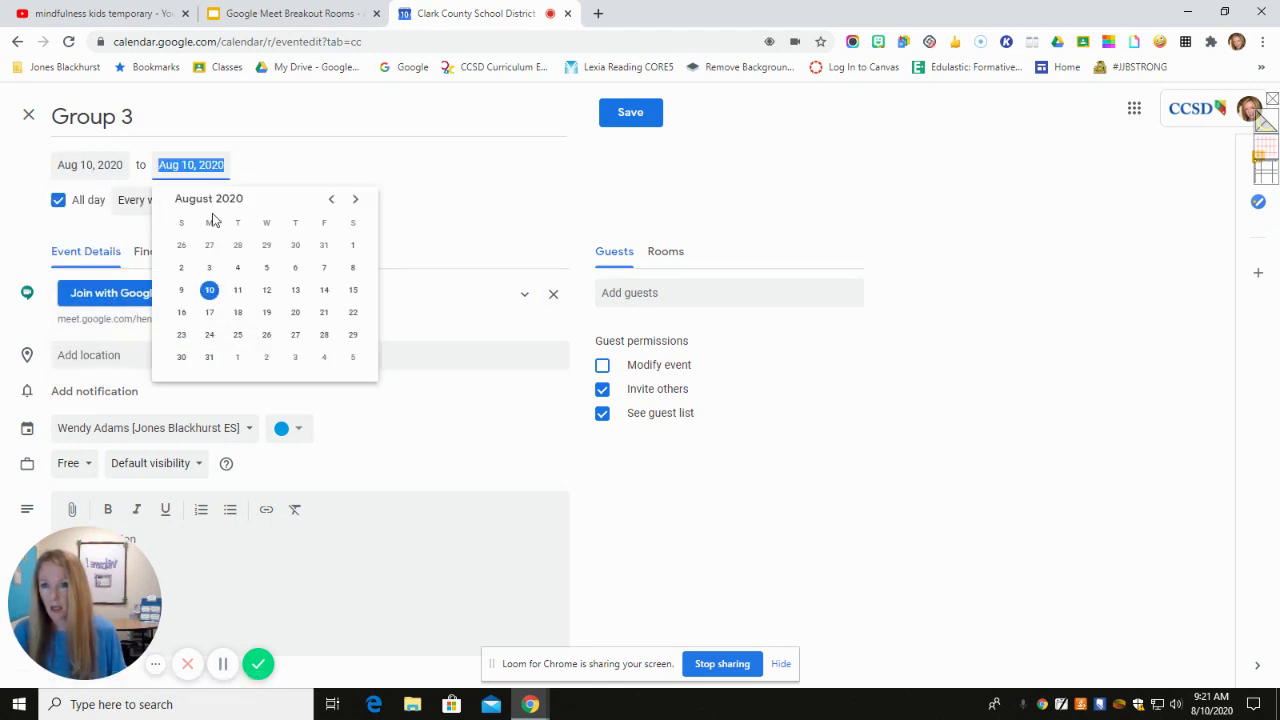
{"action": "left_click", "coordinate": [324, 290]}
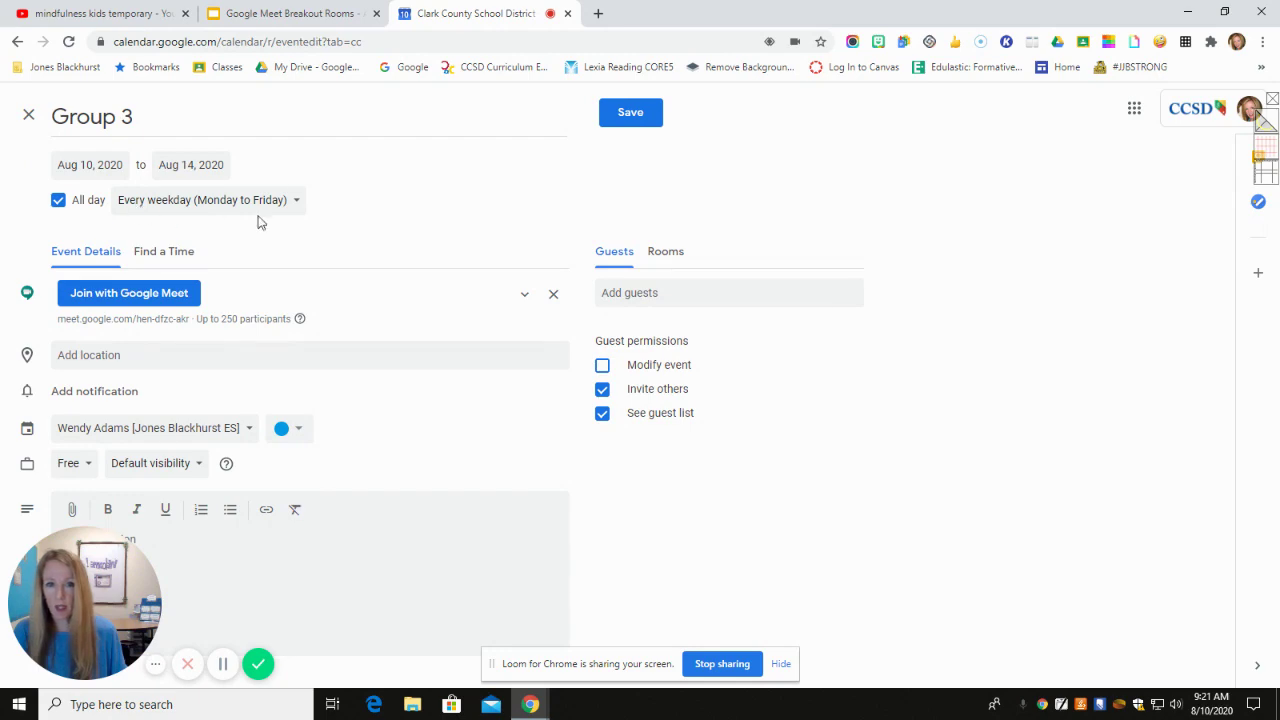
{"action": "left_click", "coordinate": [632, 113]}
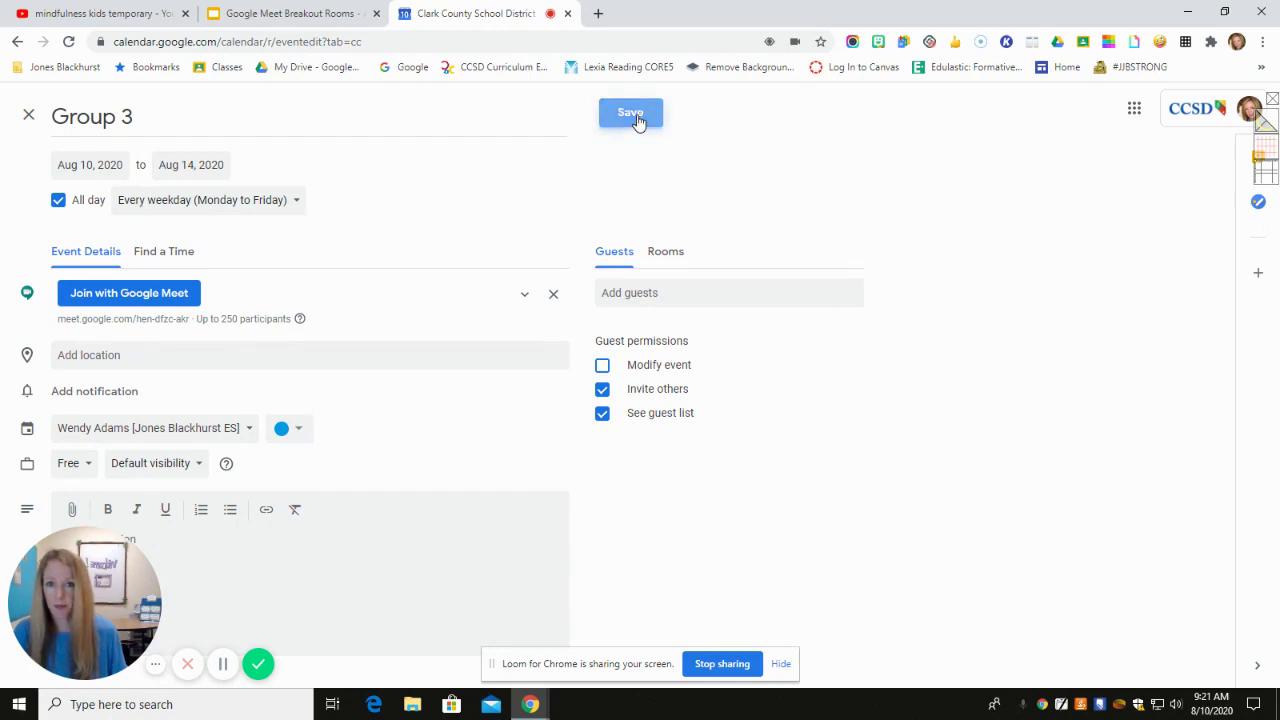
On slide 2, link the Room 3 camera image to the copied Google Meet address
{"action": "left_click", "coordinate": [294, 16]}
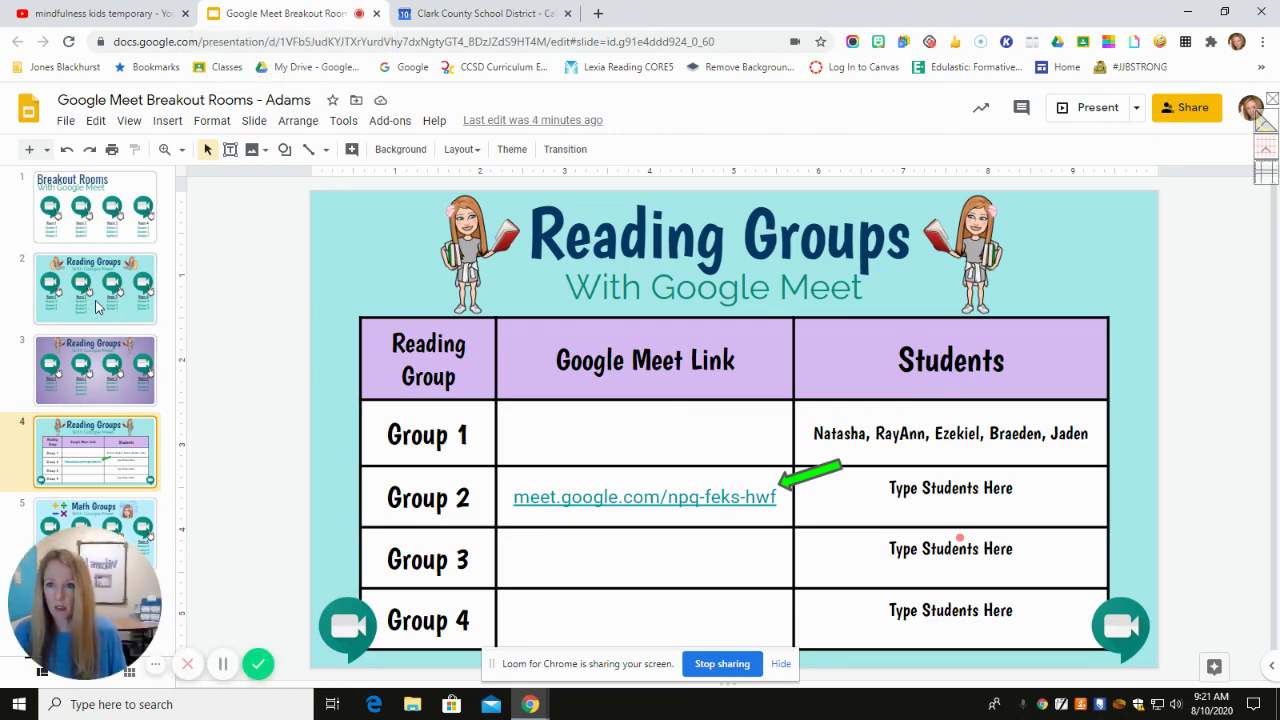
{"action": "left_click", "coordinate": [97, 306]}
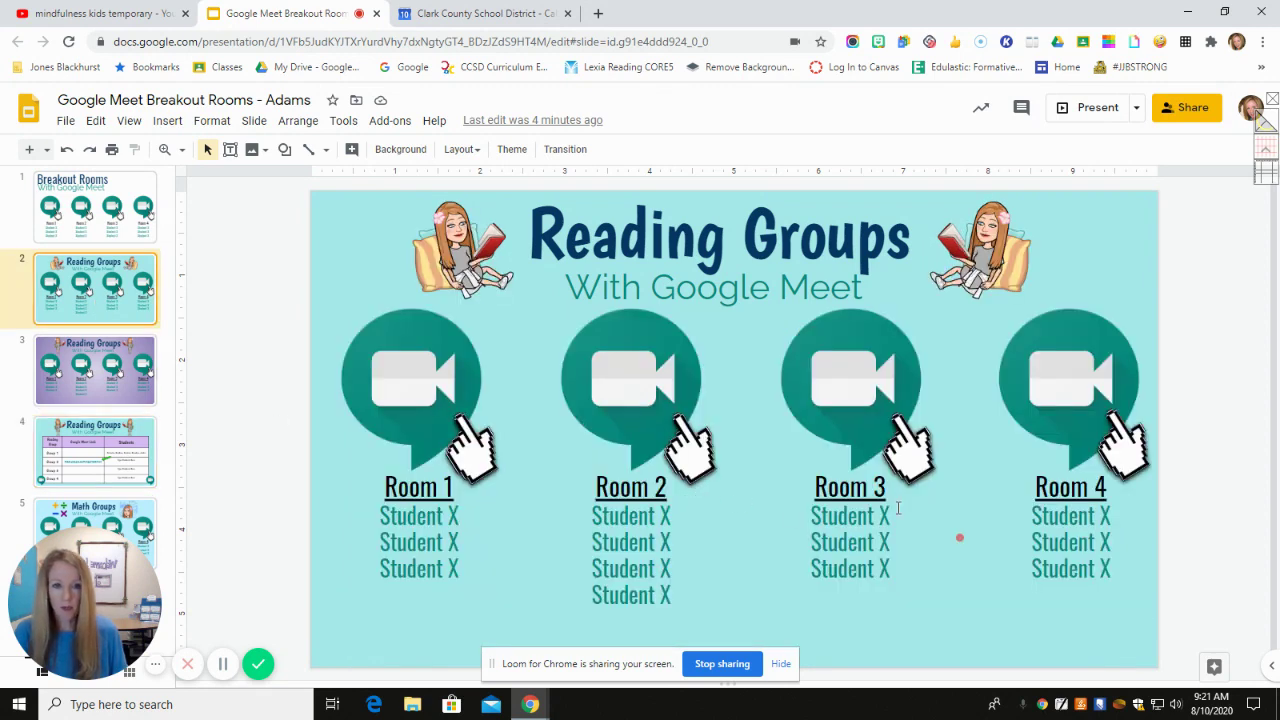
{"action": "left_click", "coordinate": [872, 371]}
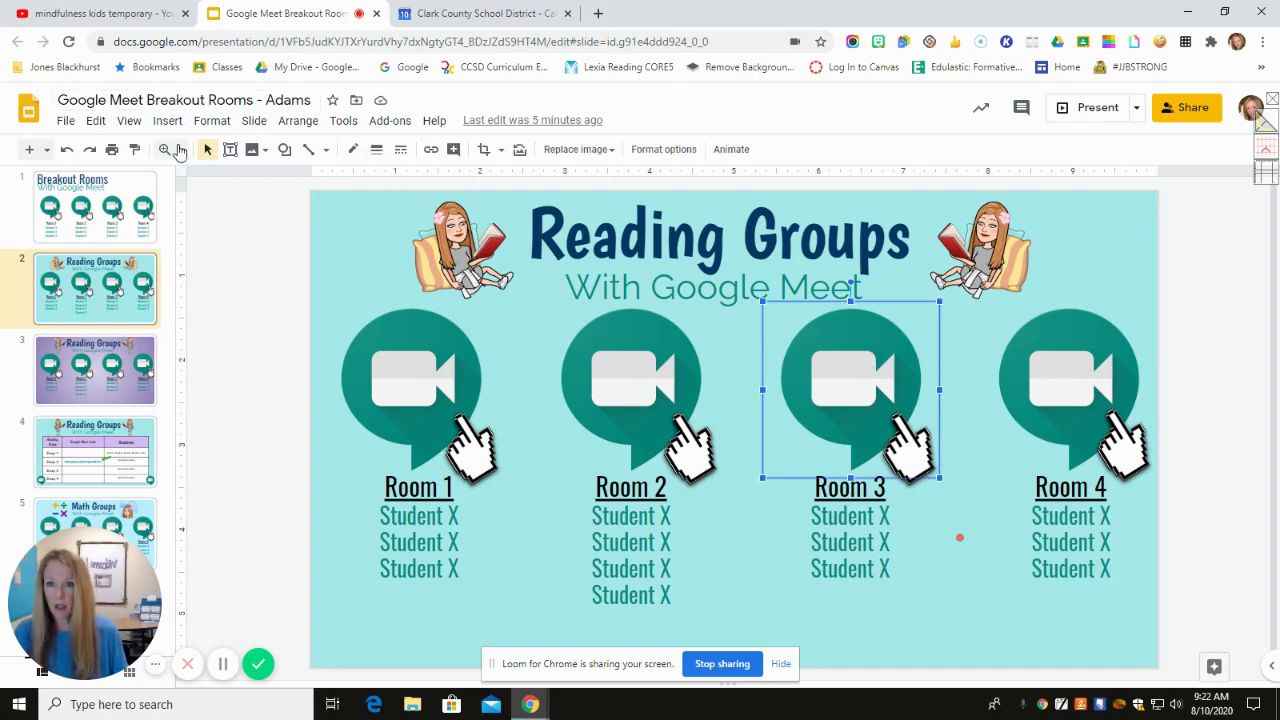
{"action": "left_click", "coordinate": [168, 121]}
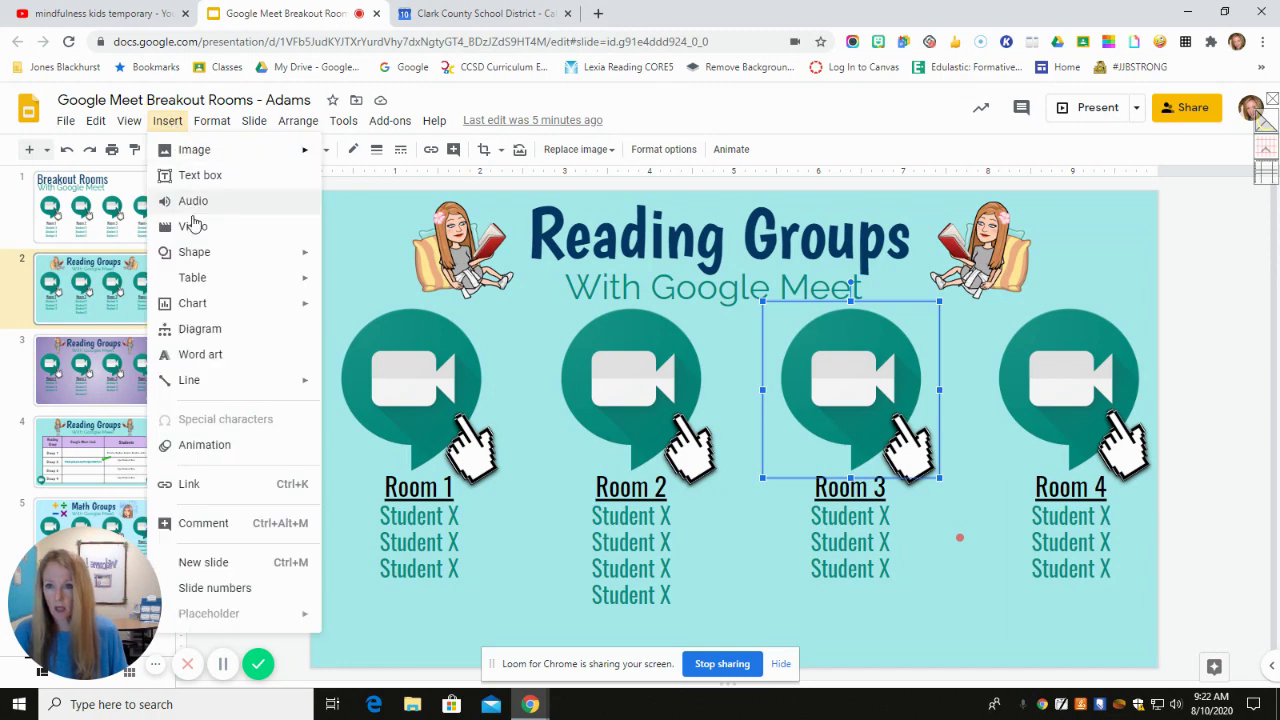
{"action": "left_click", "coordinate": [219, 484]}
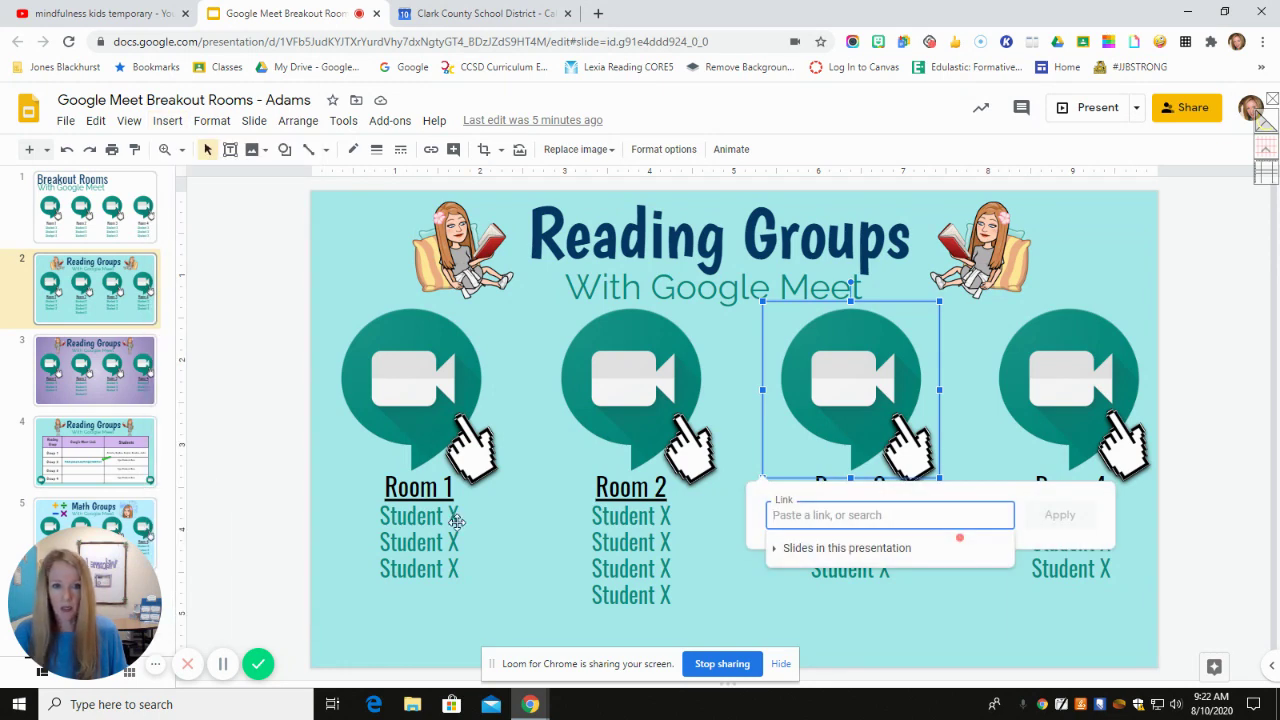
{"action": "right_click", "coordinate": [830, 516]}
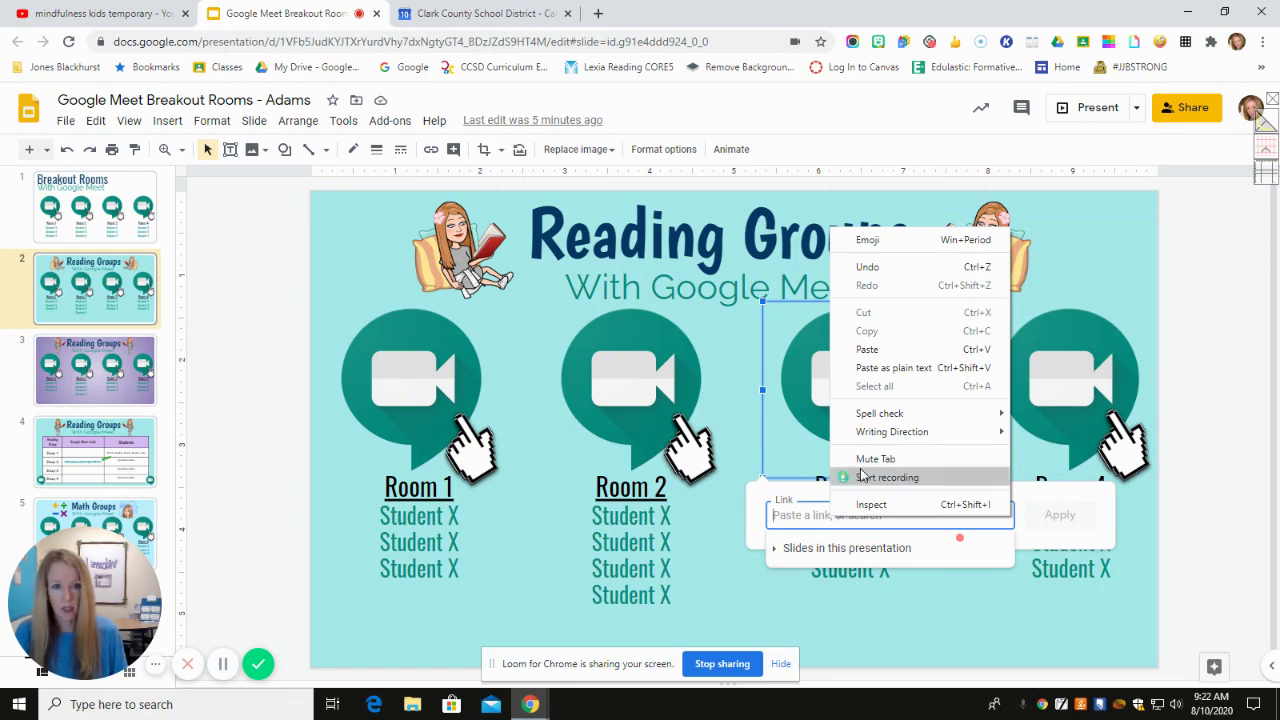
{"action": "left_click", "coordinate": [883, 349]}
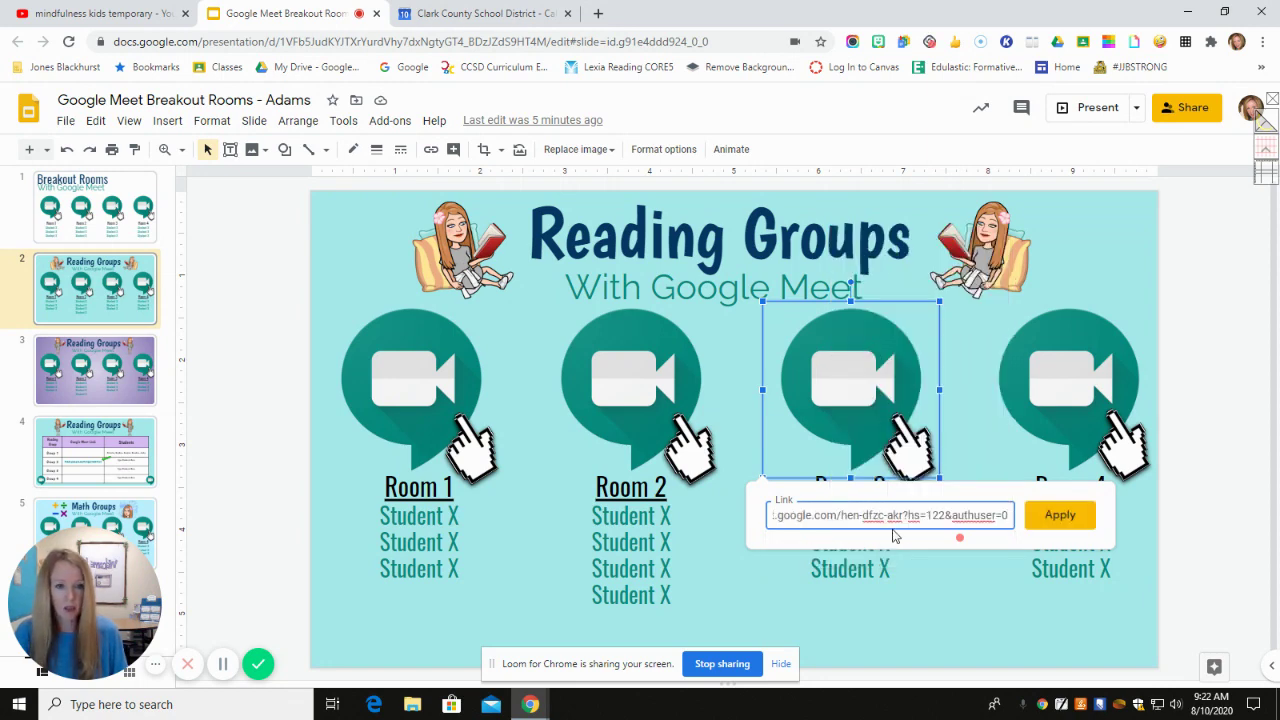
{"action": "left_click", "coordinate": [1058, 516]}
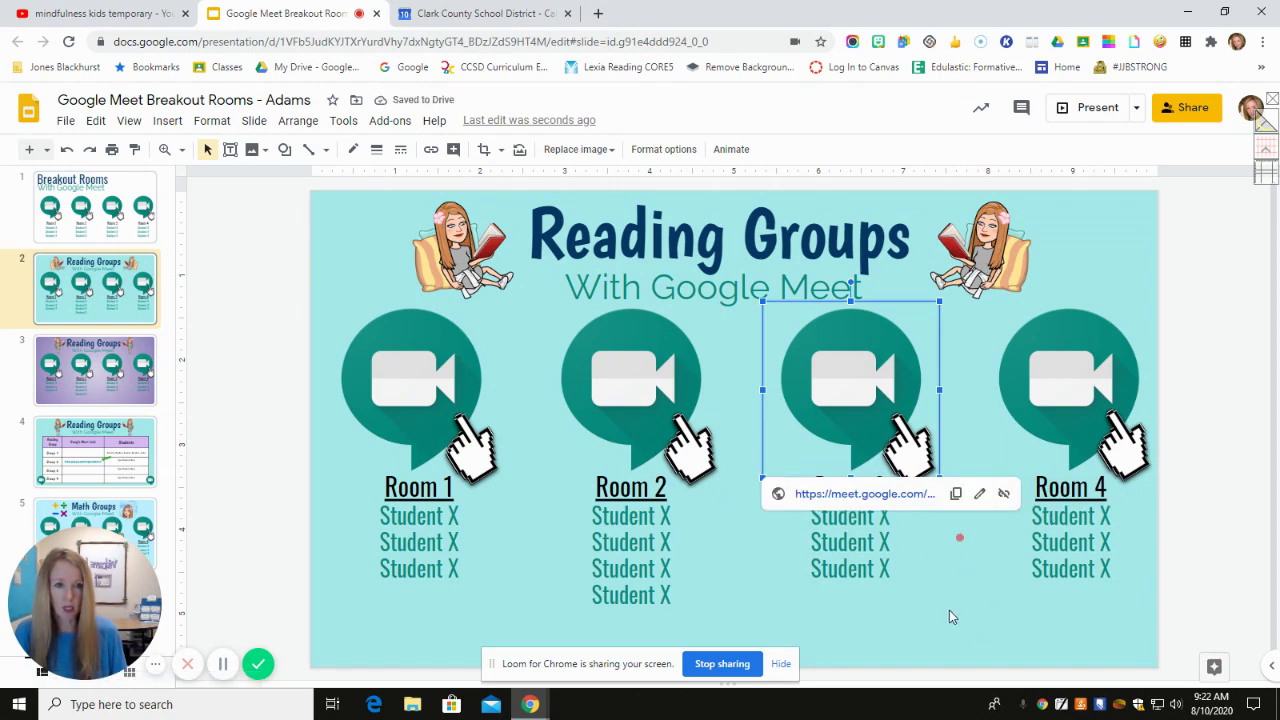
{"action": "left_click", "coordinate": [1098, 108]}
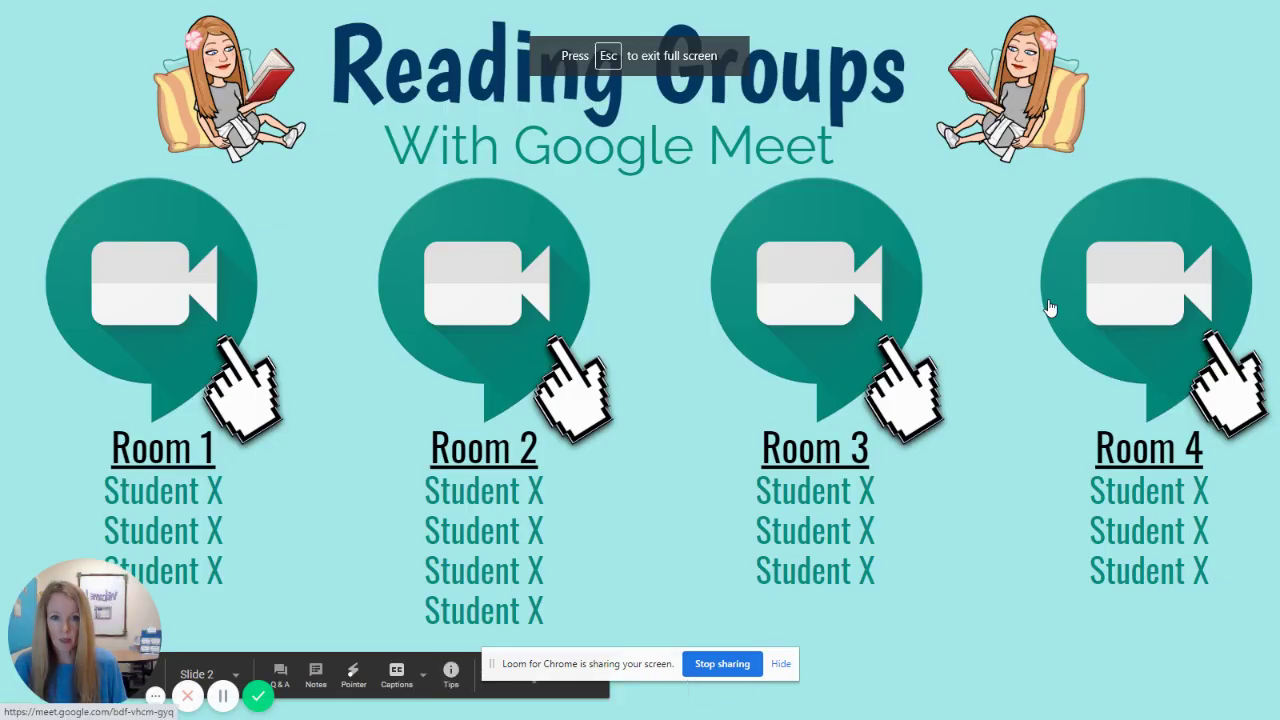
{"action": "left_click", "coordinate": [815, 302]}
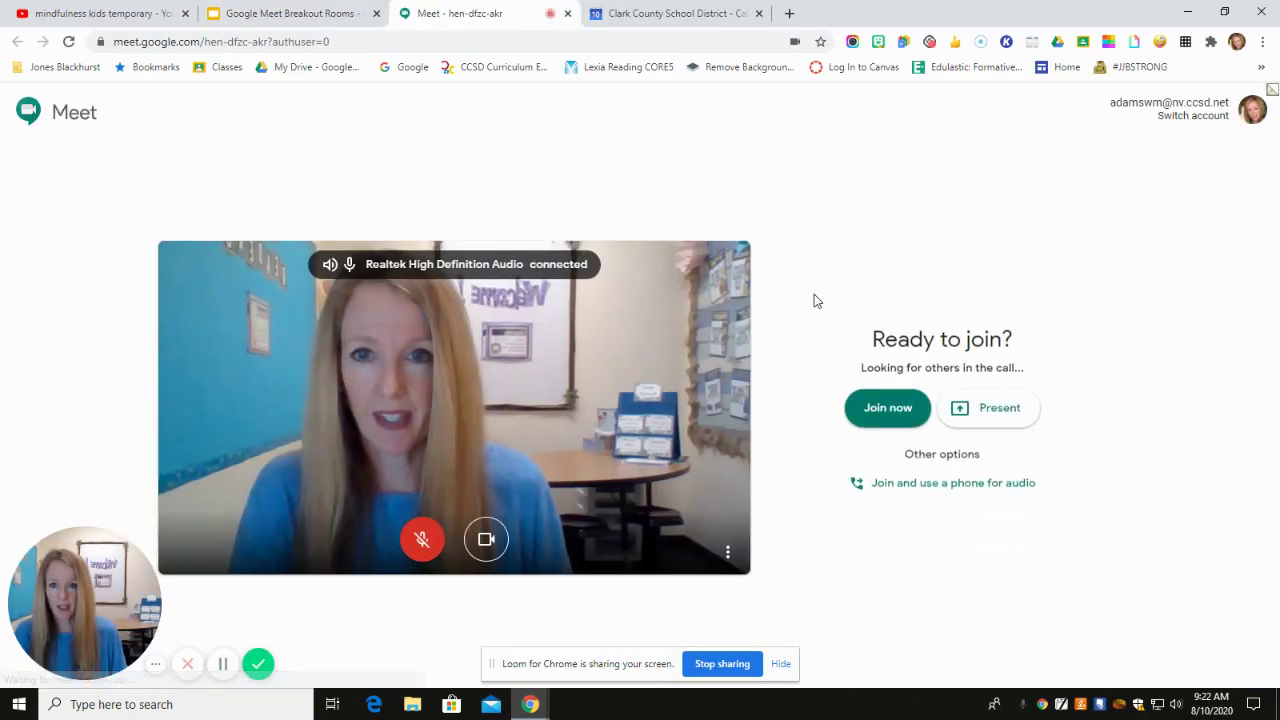
{"action": "left_click", "coordinate": [568, 14]}
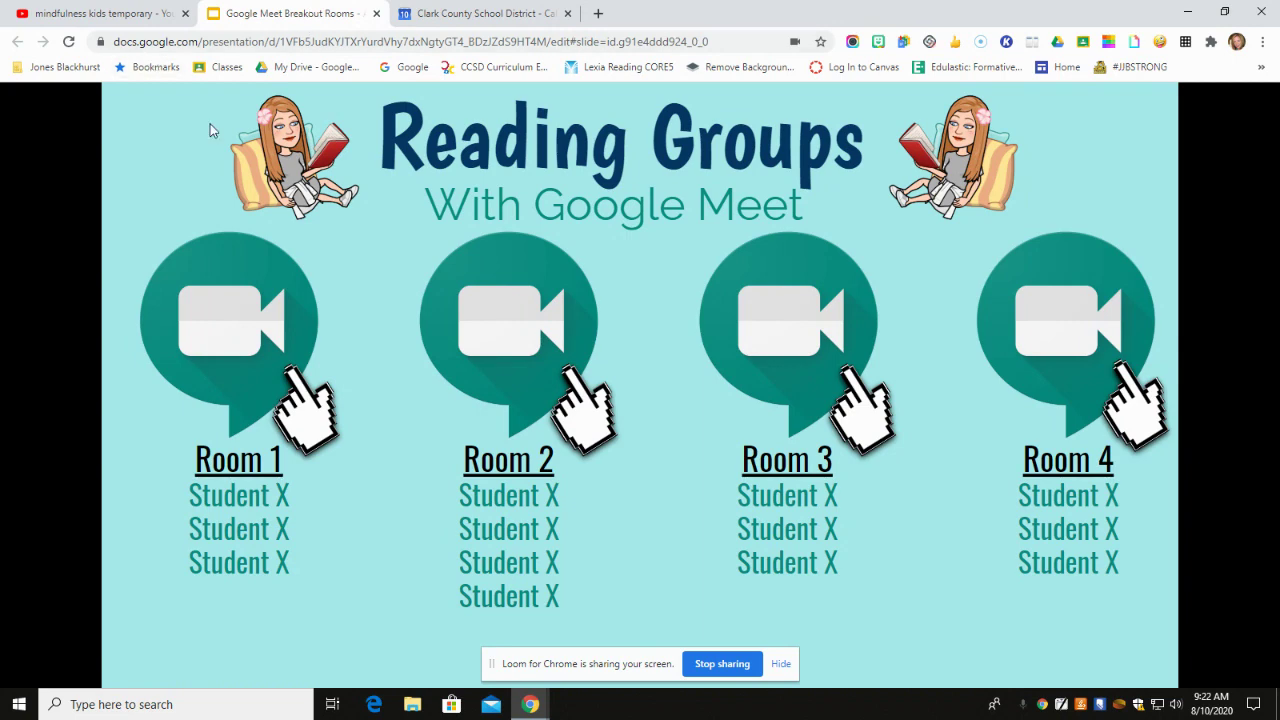
{"action": "key", "text": "Escape"}
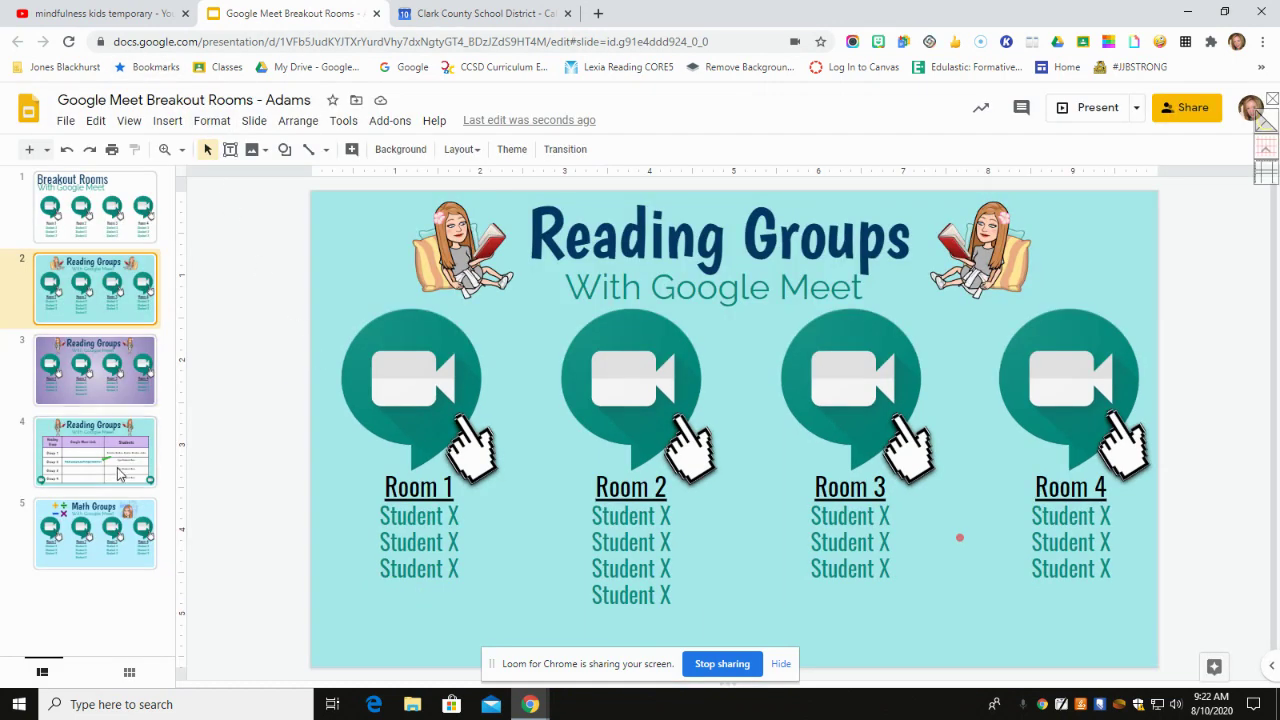
{"action": "left_click", "coordinate": [117, 468]}
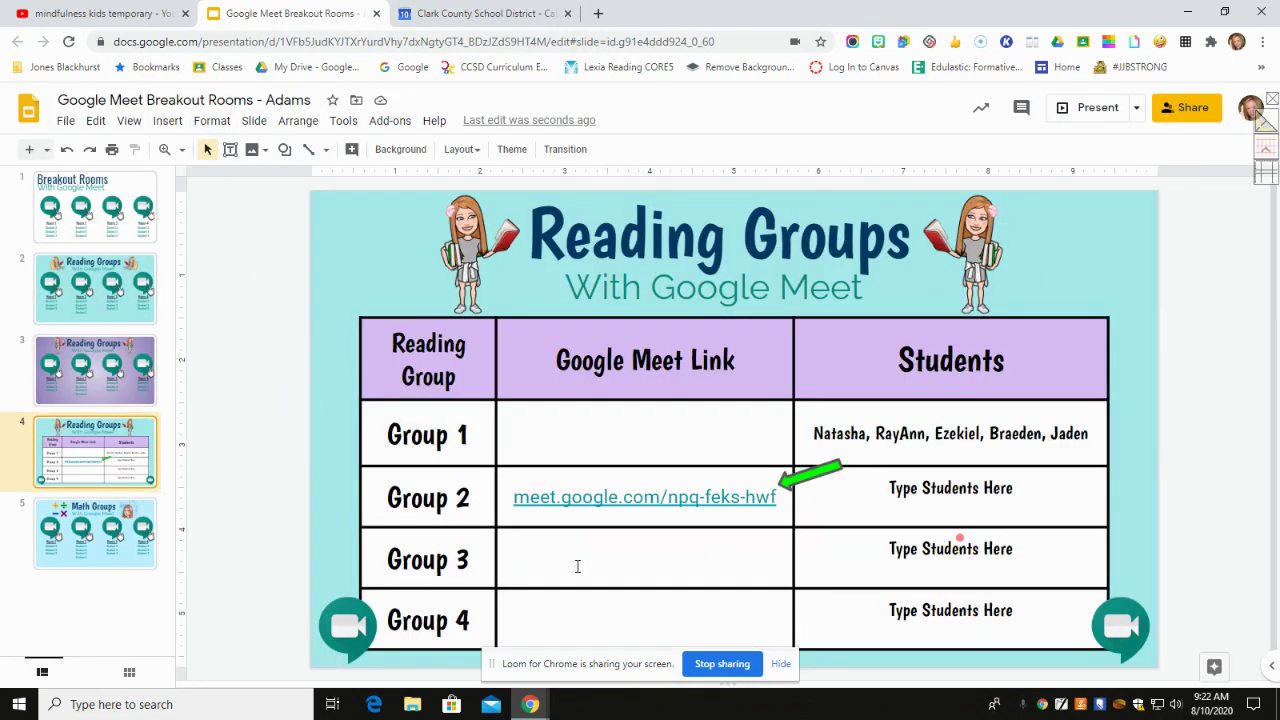
{"action": "left_click", "coordinate": [653, 579]}
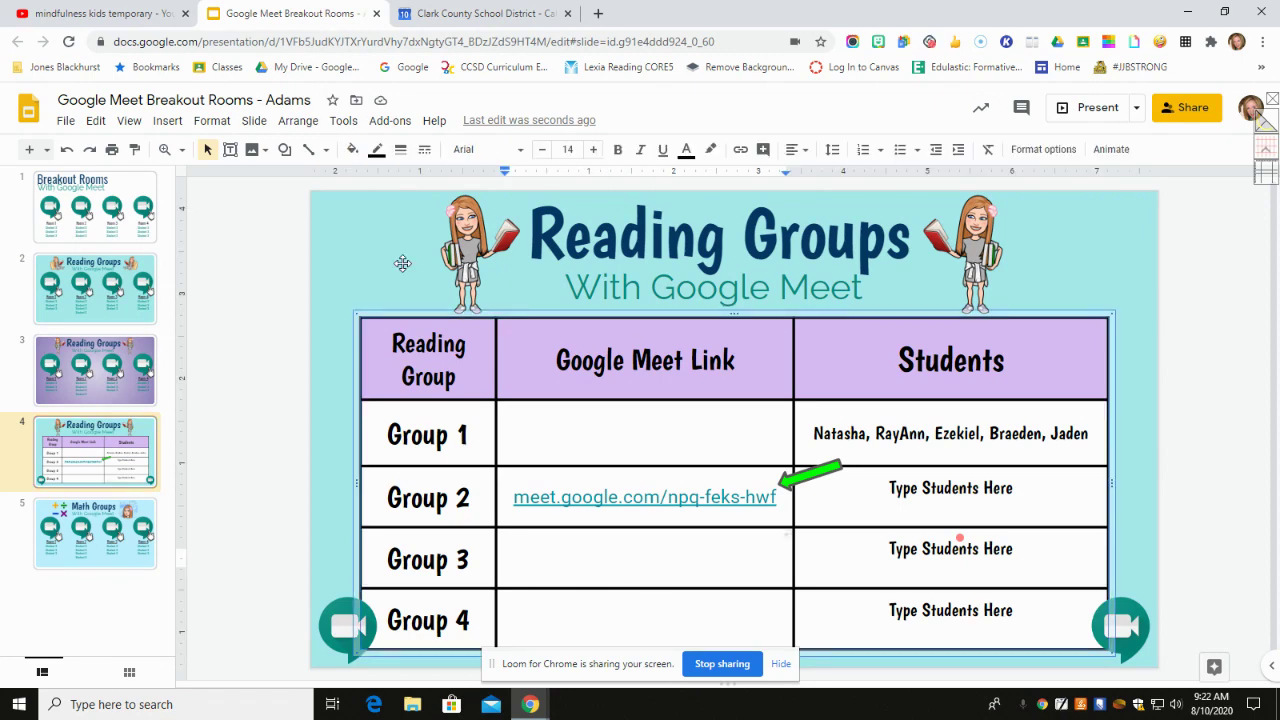
{"action": "left_click", "coordinate": [167, 121]}
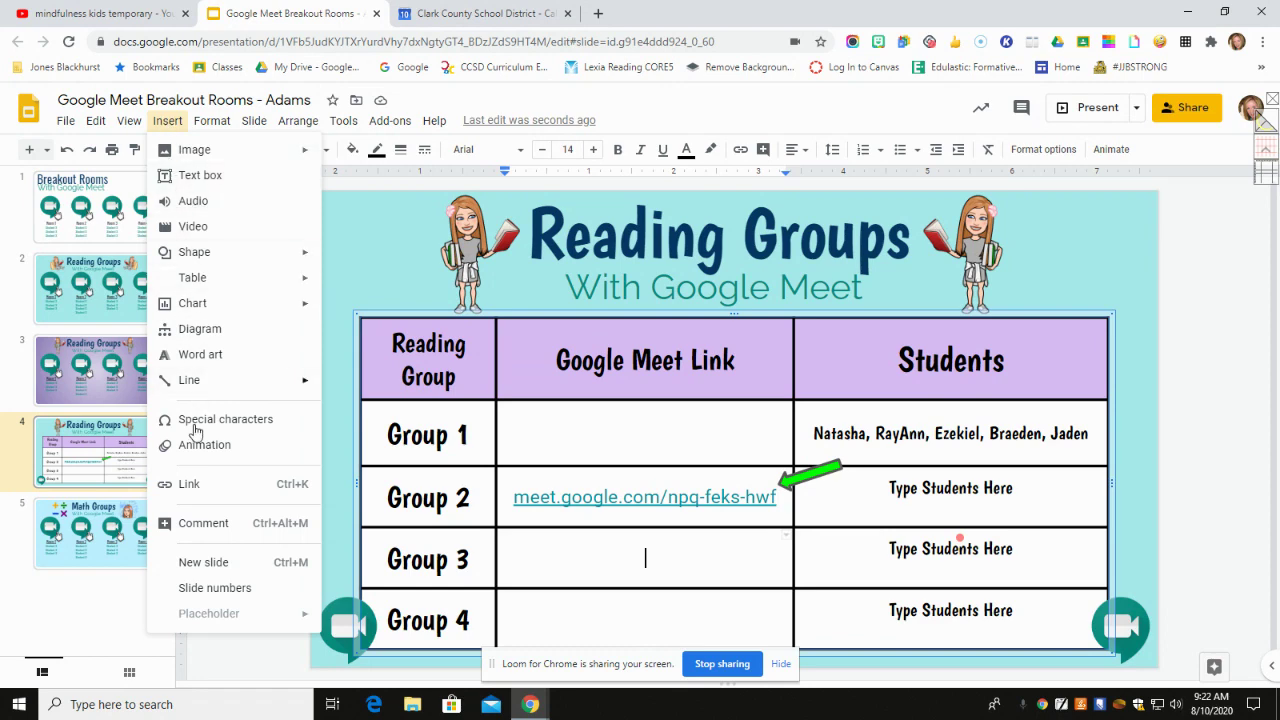
{"action": "left_click", "coordinate": [188, 484]}
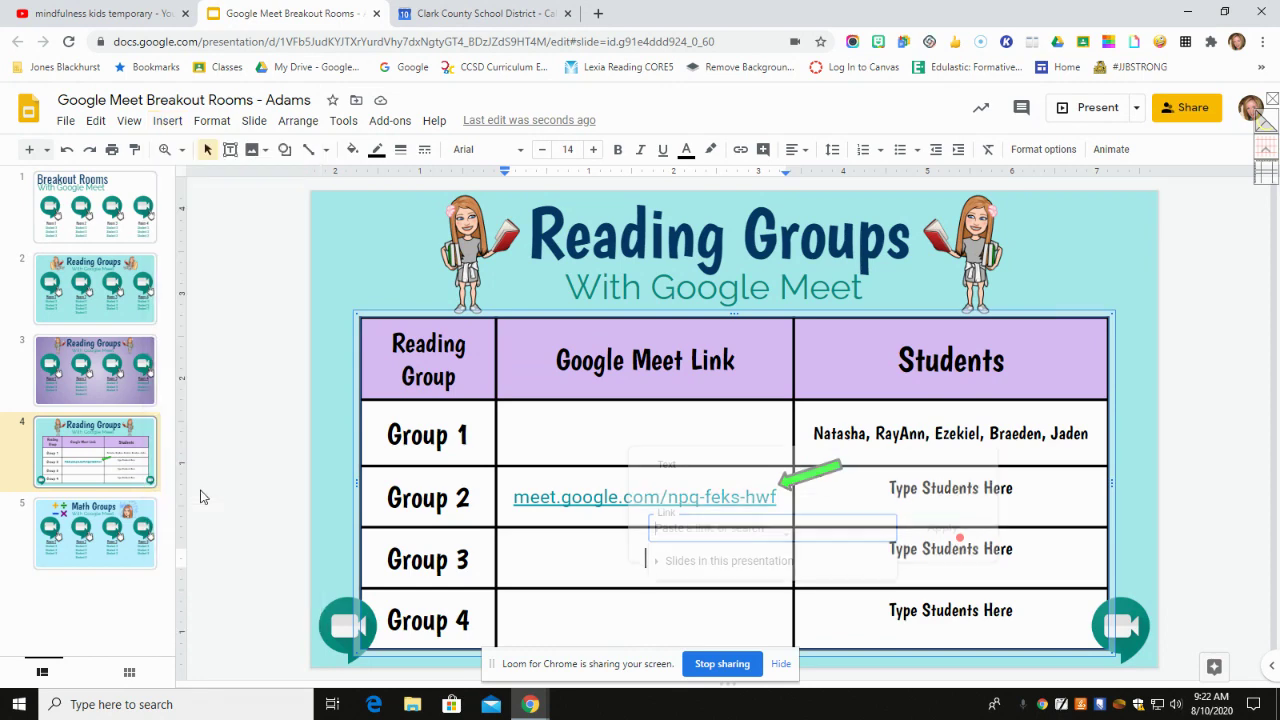
{"action": "right_click", "coordinate": [688, 535]}
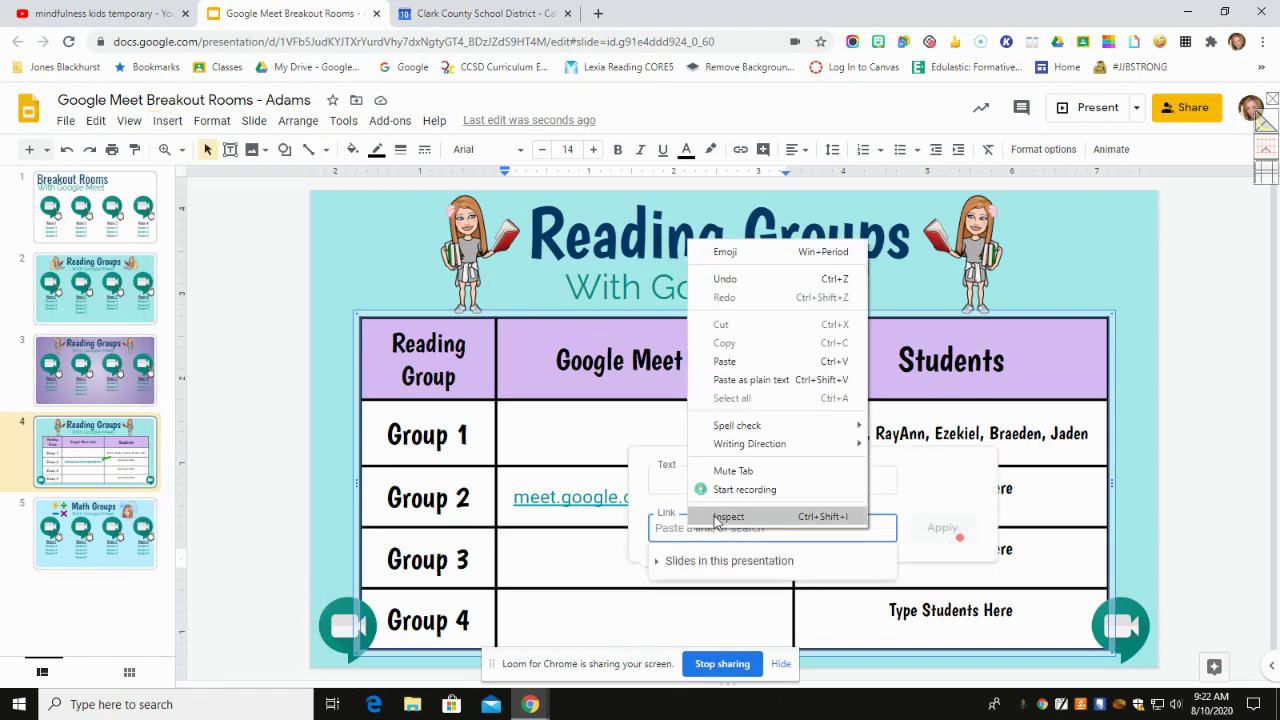
{"action": "left_click", "coordinate": [726, 379]}
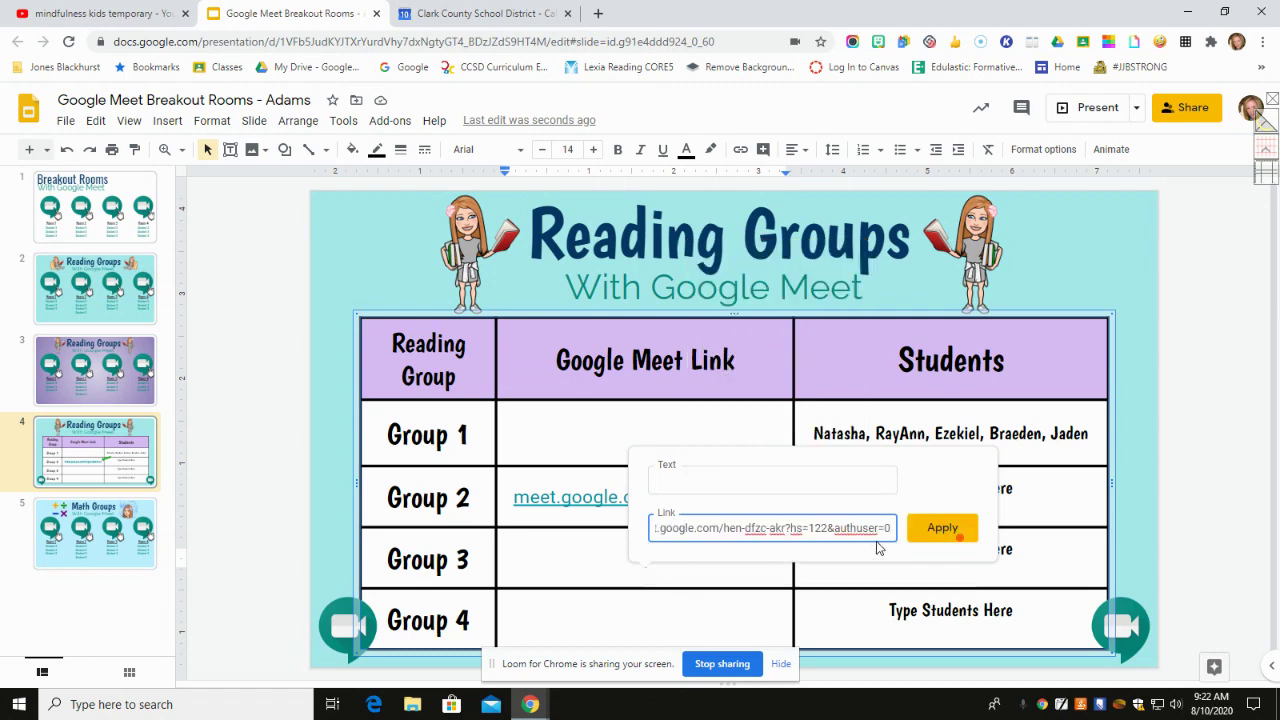
{"action": "left_click", "coordinate": [937, 528]}
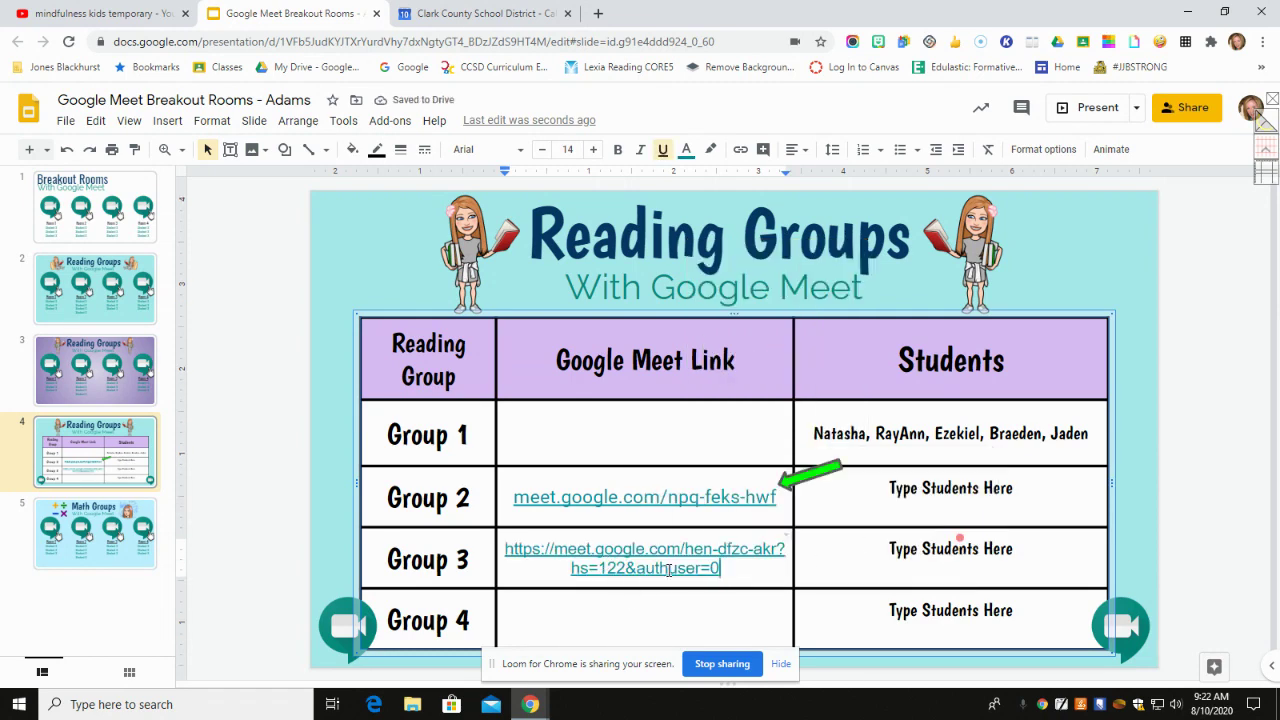
Present the slideshow, test that Group 3's link opens its Meet, then close the Meet page
{"action": "left_click", "coordinate": [1088, 108]}
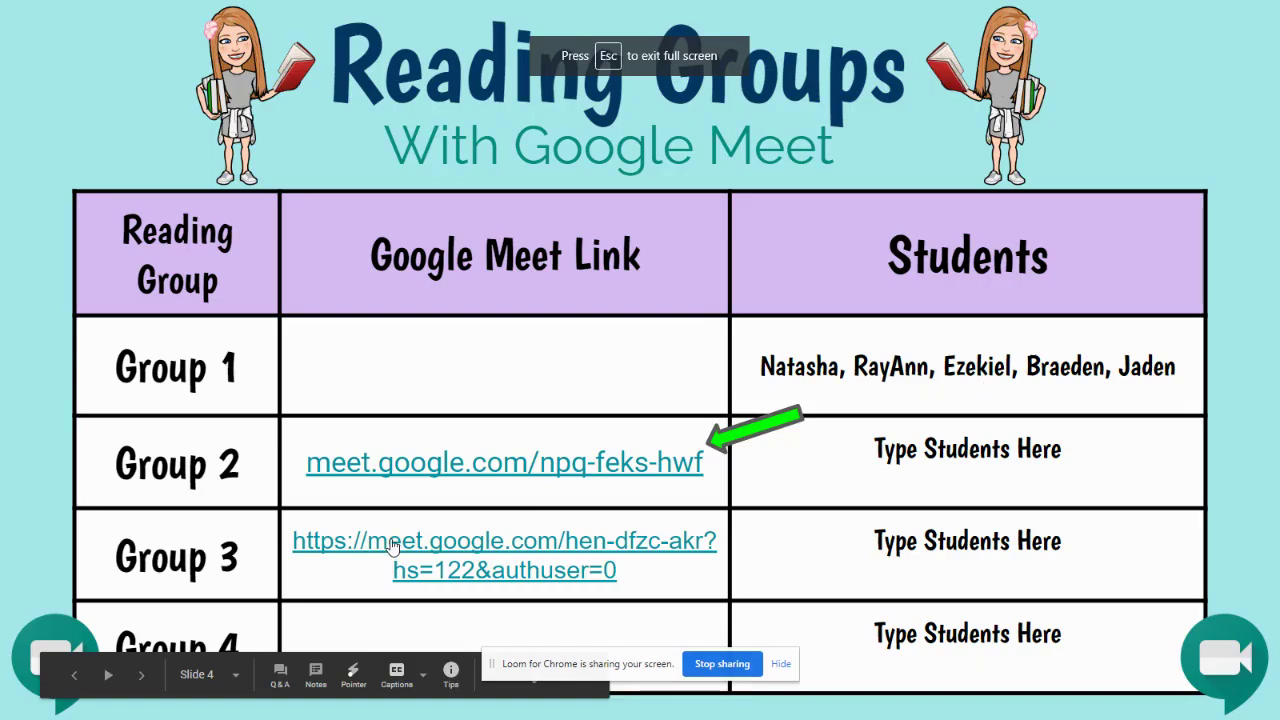
{"action": "left_click", "coordinate": [399, 550]}
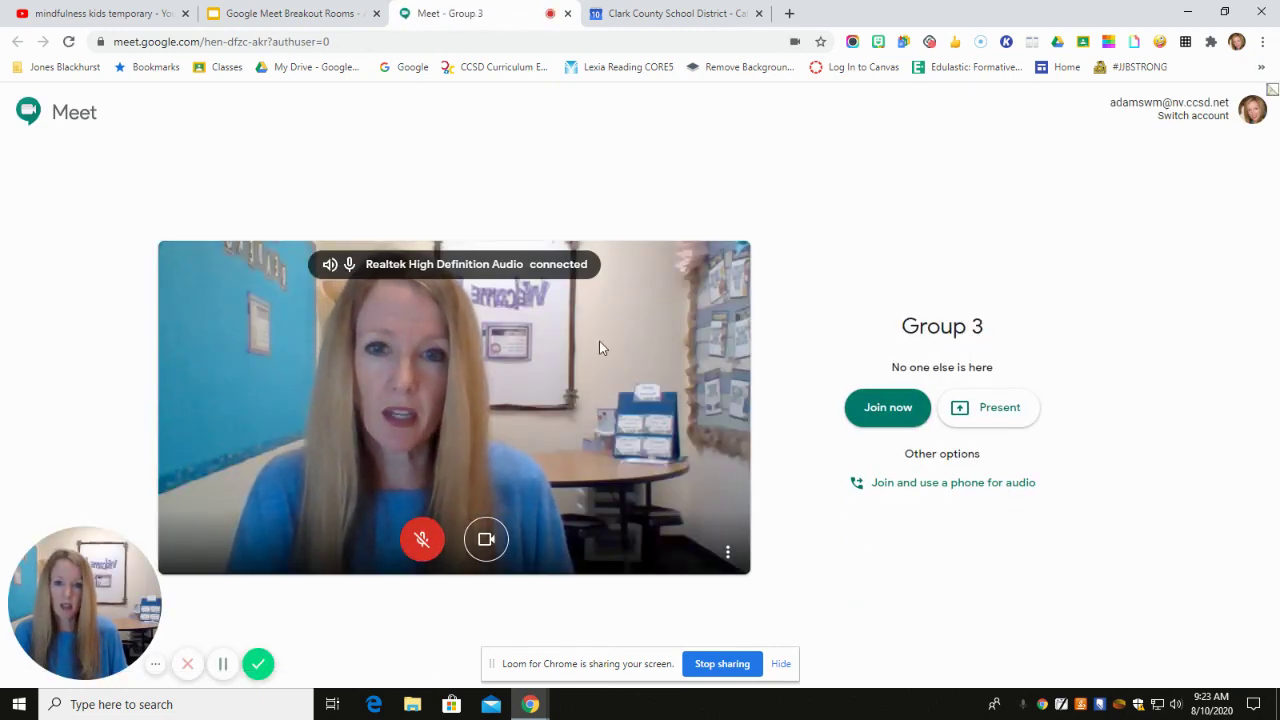
{"action": "left_click", "coordinate": [567, 13]}
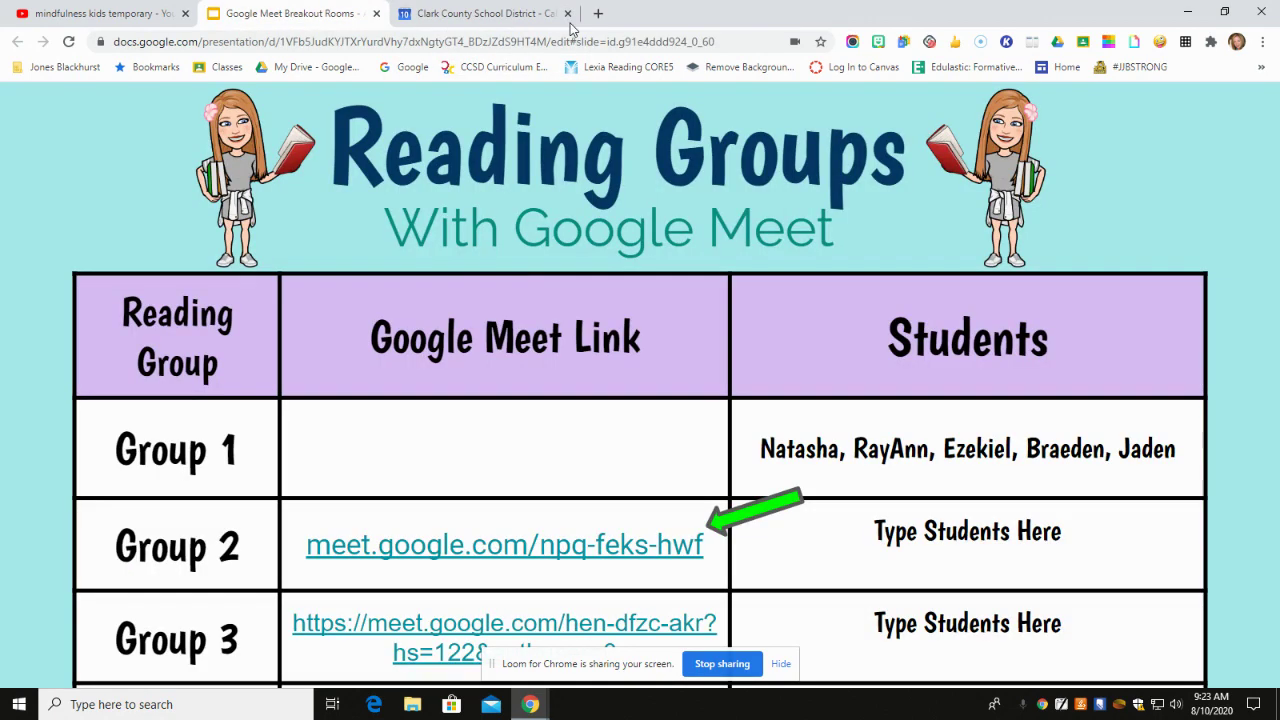